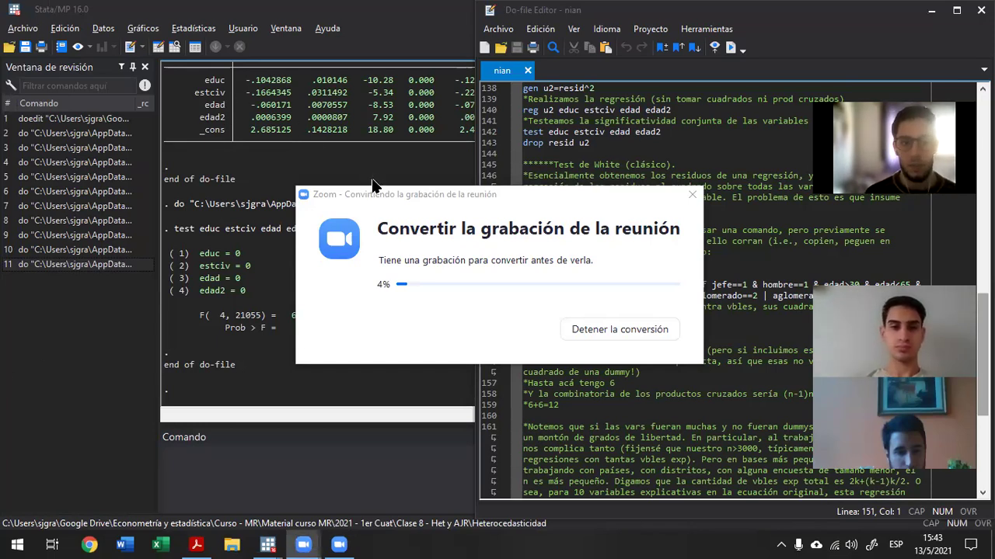
- Move the Zoom recording-conversion window clear of the Stata output and the do-file code
{"action": "left_click", "coordinate": [380, 199]}
{"action": "left_click_drag", "start_coordinate": [380, 200], "coordinate": [447, 534]}
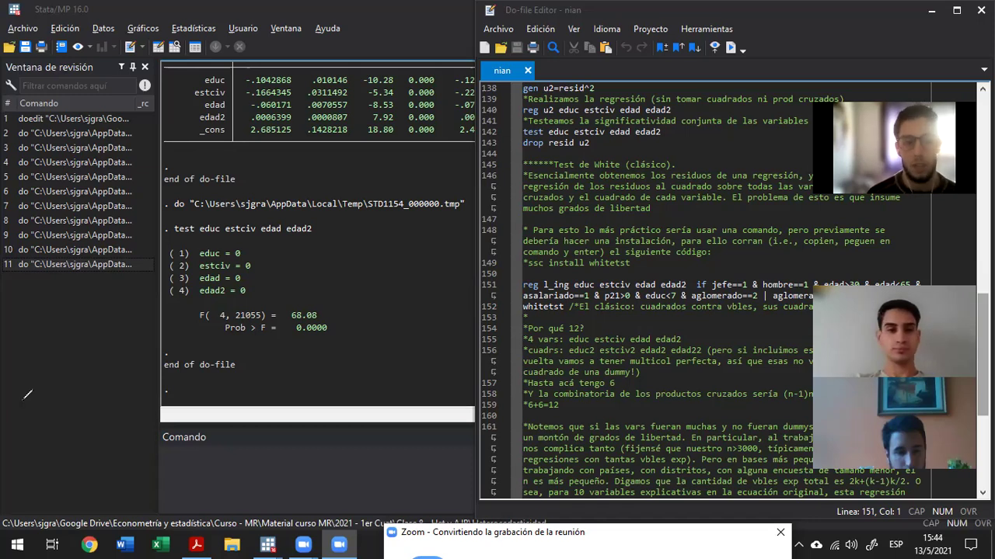
- Handwrite the White test's auxiliary regression over the Stata window as an annotation: u² = f(x, x², xᵢ·xⱼ)
{"action": "mouse_move", "coordinate": [27, 394]}
{"action": "left_mouse_down"}
{"action": "mouse_move", "coordinate": [26, 424]}
{"action": "mouse_move", "coordinate": [10, 446]}
{"action": "mouse_move", "coordinate": [62, 399]}
{"action": "mouse_move", "coordinate": [73, 427]}
{"action": "left_mouse_up"}
{"action": "mouse_move", "coordinate": [70, 382]}
{"action": "left_mouse_down"}
{"action": "mouse_move", "coordinate": [80, 373]}
{"action": "mouse_move", "coordinate": [127, 425]}
{"action": "mouse_move", "coordinate": [126, 407]}
{"action": "left_mouse_up"}
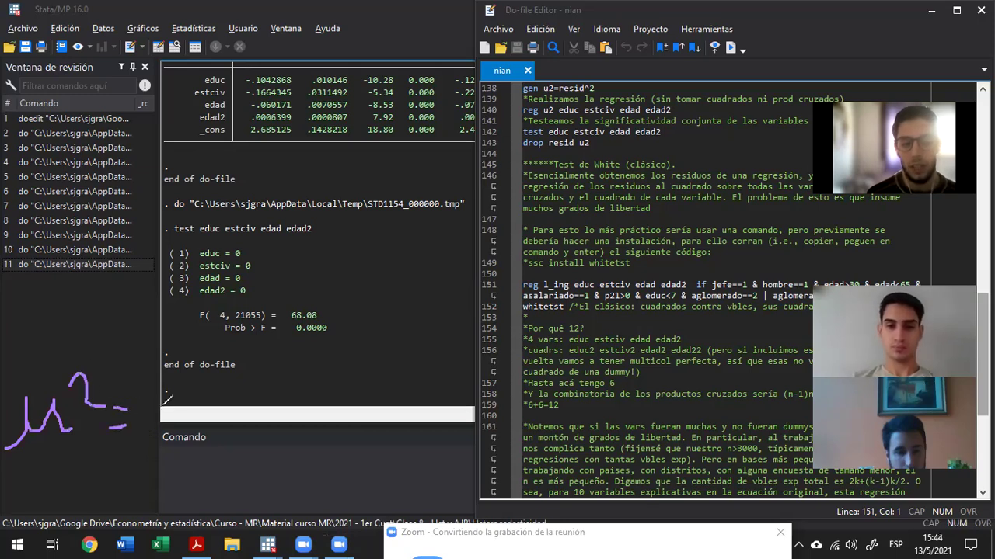
{"action": "mouse_move", "coordinate": [163, 401]}
{"action": "left_mouse_down"}
{"action": "mouse_move", "coordinate": [206, 426]}
{"action": "mouse_move", "coordinate": [188, 420]}
{"action": "mouse_move", "coordinate": [171, 440]}
{"action": "left_mouse_up"}
{"action": "mouse_move", "coordinate": [118, 470]}
{"action": "left_mouse_down"}
{"action": "mouse_move", "coordinate": [122, 412]}
{"action": "mouse_move", "coordinate": [148, 387]}
{"action": "left_mouse_up"}
{"action": "left_click_drag", "start_coordinate": [153, 423], "coordinate": [117, 430]}
{"action": "left_click_drag", "start_coordinate": [147, 381], "coordinate": [153, 466]}
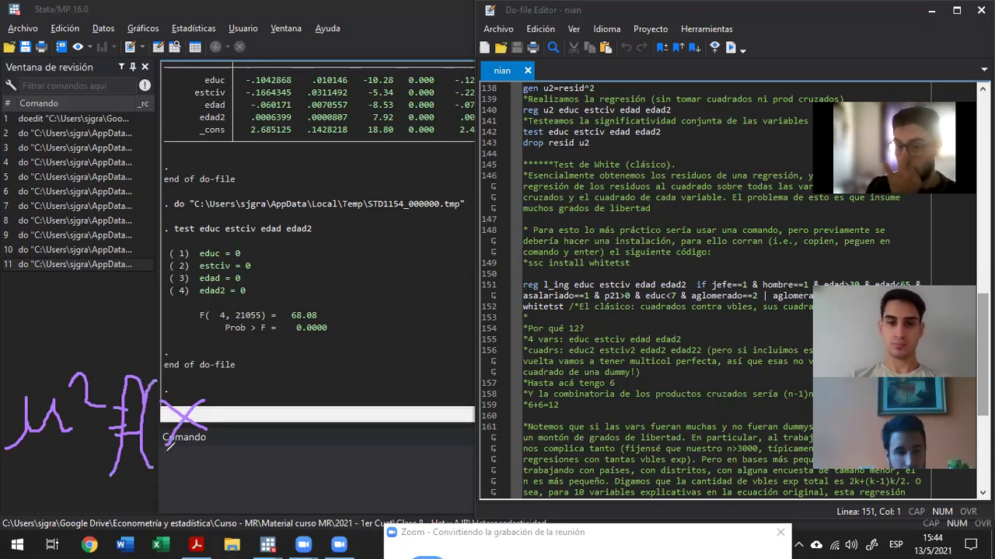
{"action": "left_click_drag", "start_coordinate": [226, 449], "coordinate": [210, 460]}
{"action": "mouse_move", "coordinate": [245, 400]}
{"action": "left_mouse_down"}
{"action": "mouse_move", "coordinate": [275, 440]}
{"action": "mouse_move", "coordinate": [253, 442]}
{"action": "left_mouse_up"}
{"action": "mouse_move", "coordinate": [275, 372]}
{"action": "left_mouse_down"}
{"action": "mouse_move", "coordinate": [284, 365]}
{"action": "mouse_move", "coordinate": [286, 394]}
{"action": "mouse_move", "coordinate": [298, 401]}
{"action": "left_mouse_up"}
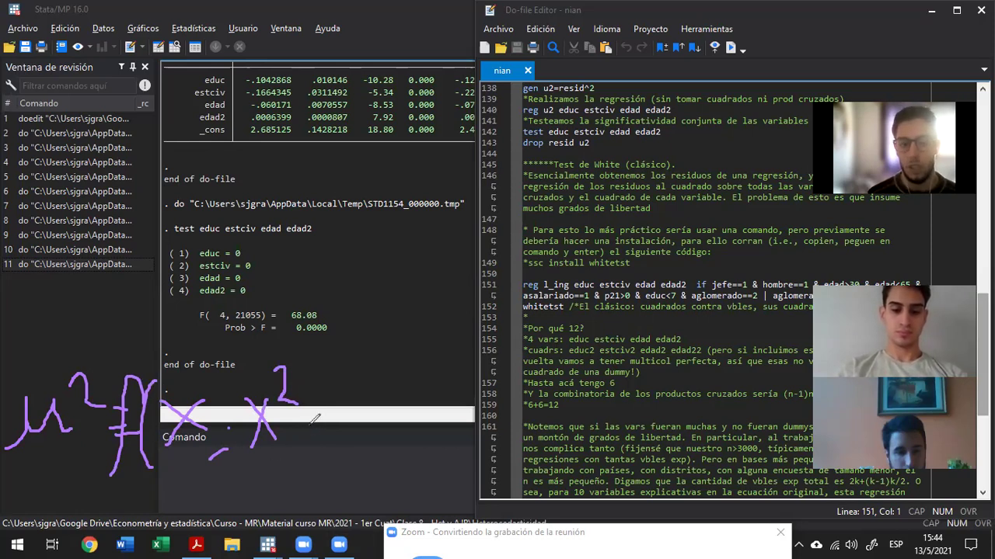
{"action": "left_click_drag", "start_coordinate": [301, 440], "coordinate": [283, 465]}
{"action": "left_click_drag", "start_coordinate": [320, 391], "coordinate": [352, 427]}
{"action": "mouse_move", "coordinate": [351, 391]}
{"action": "left_mouse_down"}
{"action": "mouse_move", "coordinate": [335, 429]}
{"action": "mouse_move", "coordinate": [370, 449]}
{"action": "left_mouse_up"}
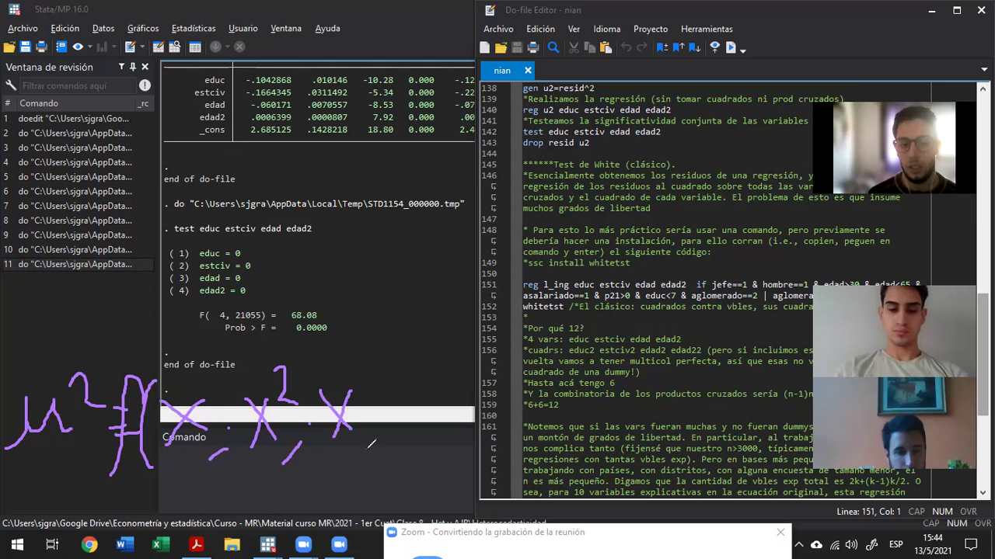
{"action": "left_click", "coordinate": [359, 417]}
{"action": "mouse_move", "coordinate": [370, 391]}
{"action": "left_mouse_down"}
{"action": "mouse_move", "coordinate": [394, 409]}
{"action": "mouse_move", "coordinate": [379, 424]}
{"action": "mouse_move", "coordinate": [410, 438]}
{"action": "mouse_move", "coordinate": [403, 442]}
{"action": "left_mouse_up"}
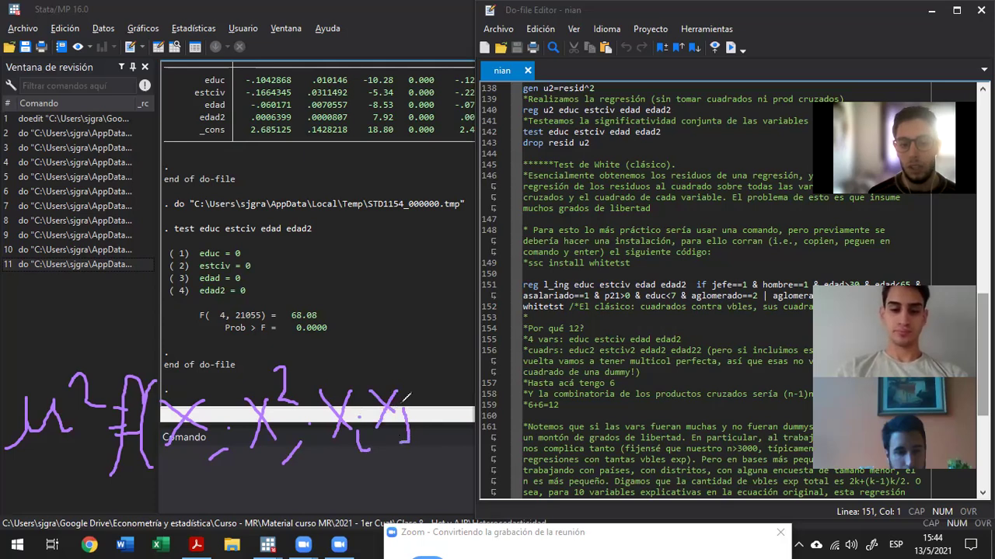
{"action": "left_click_drag", "start_coordinate": [413, 375], "coordinate": [427, 440]}
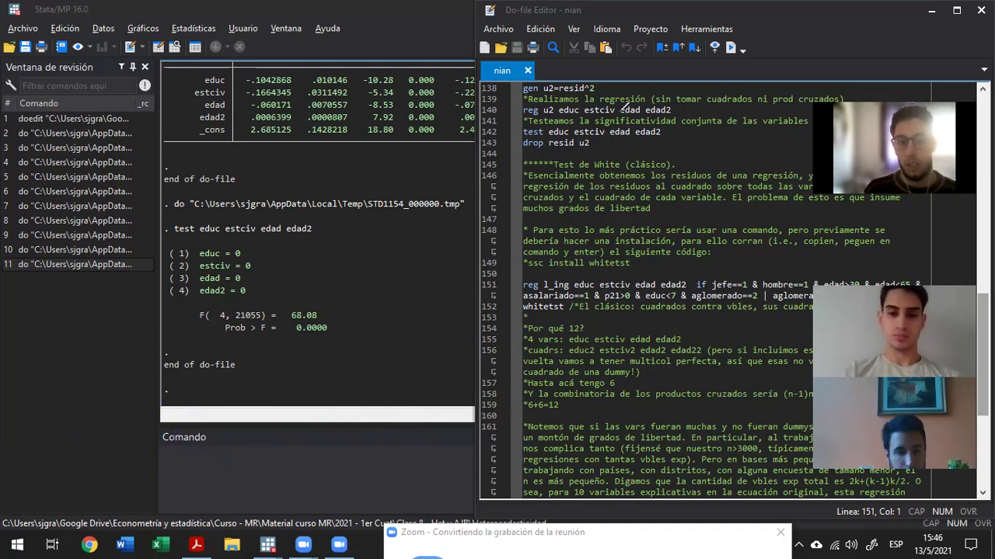
- Run do-file lines 151 and 152, the l_ing regression on educ, estciv, edad and edad2 followed by whitetst
{"action": "left_click", "coordinate": [568, 274]}
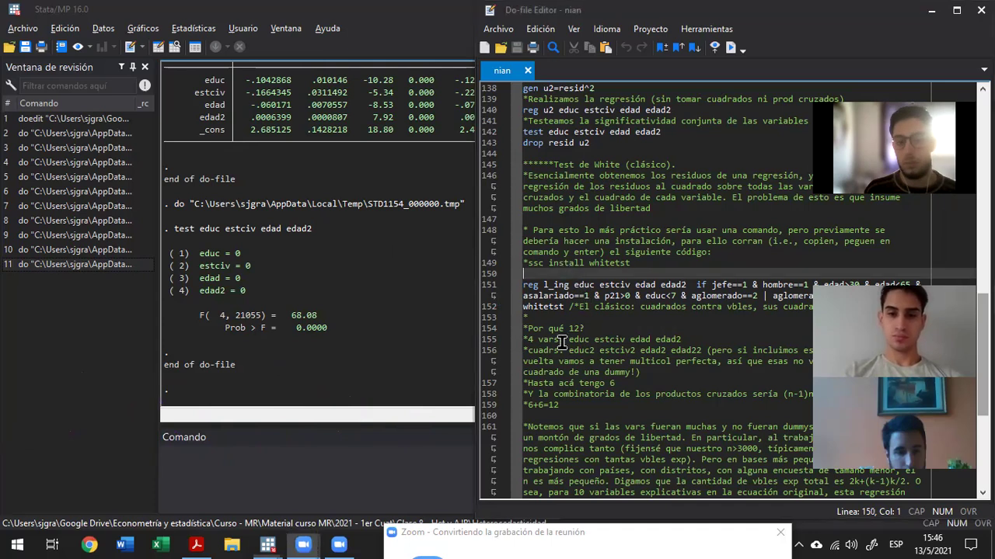
{"action": "key", "text": "shift+Down"}
{"action": "key", "text": "shift+Down"}
{"action": "key", "text": "shift+Down"}
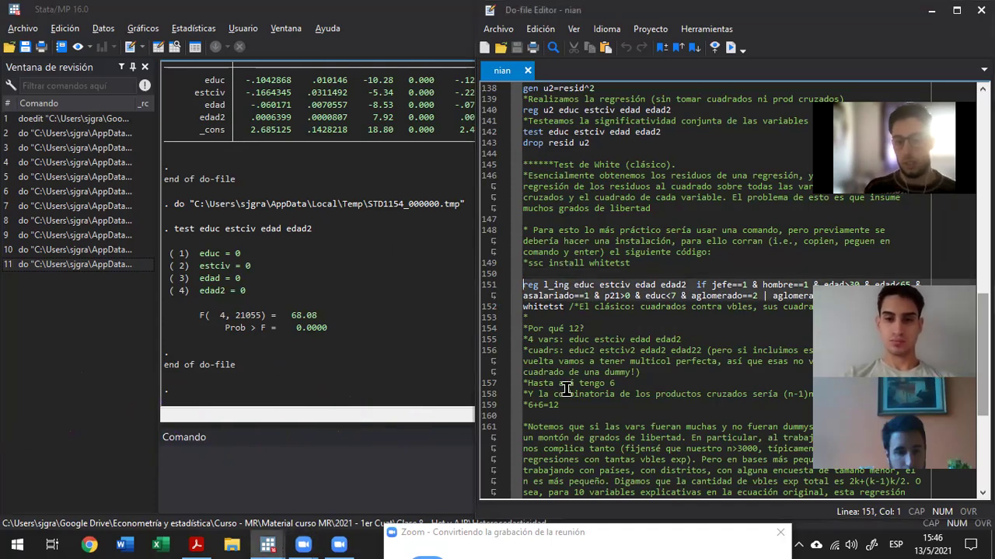
{"action": "key", "text": "ctrl+d"}
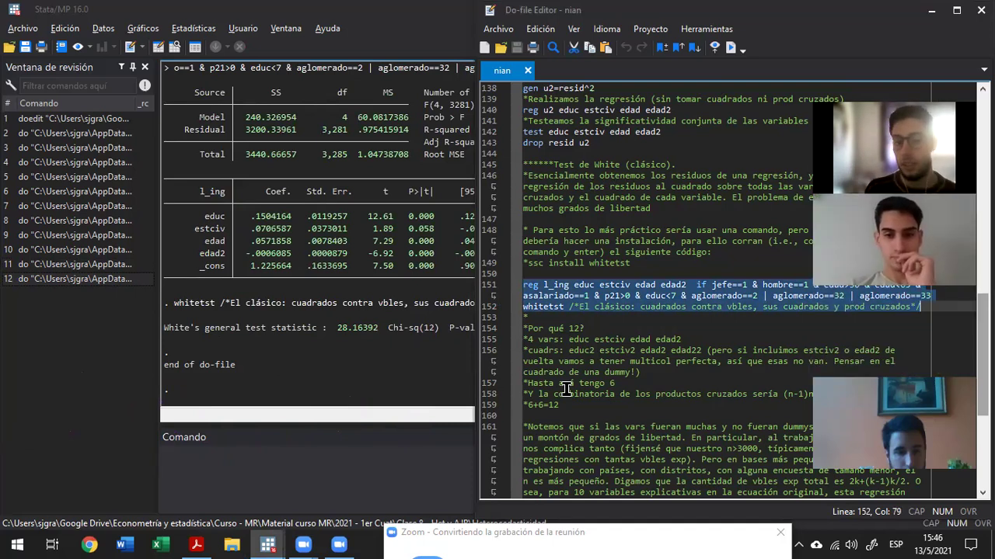
- Highlight the commented installation command "ssc install whitetst" on line 149 of the do-file
{"action": "left_click_drag", "start_coordinate": [523, 263], "coordinate": [626, 266]}
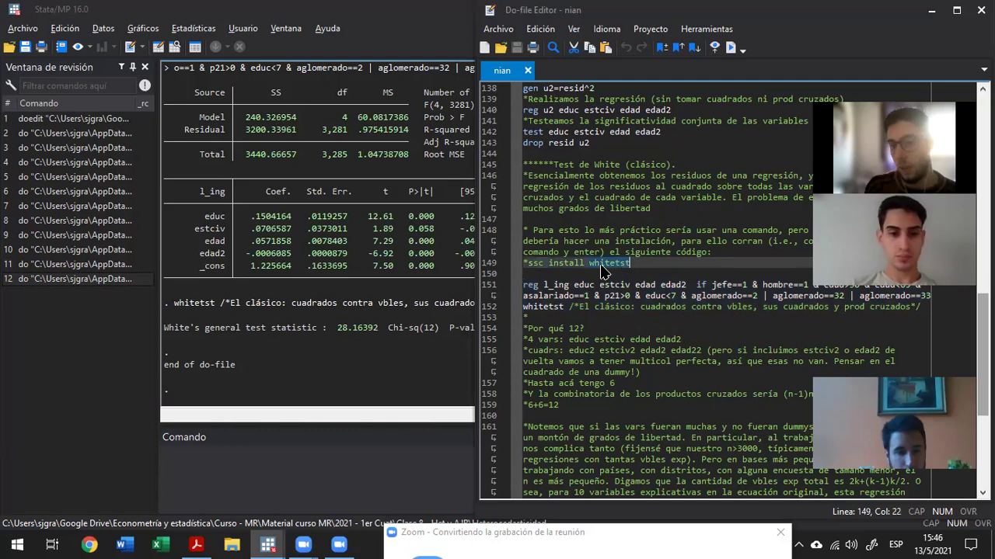
{"action": "left_click_drag", "start_coordinate": [543, 264], "coordinate": [634, 267]}
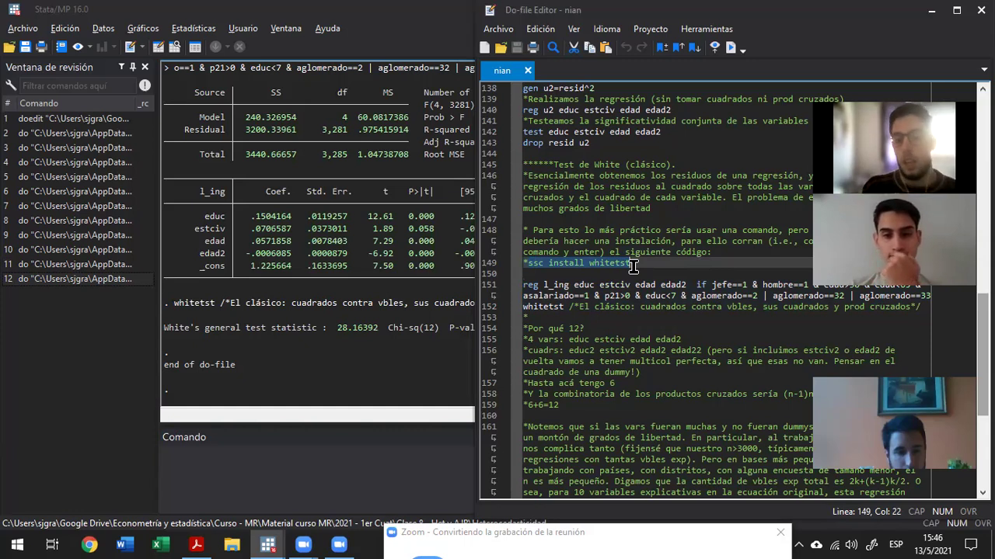
{"action": "double_click", "coordinate": [631, 264]}
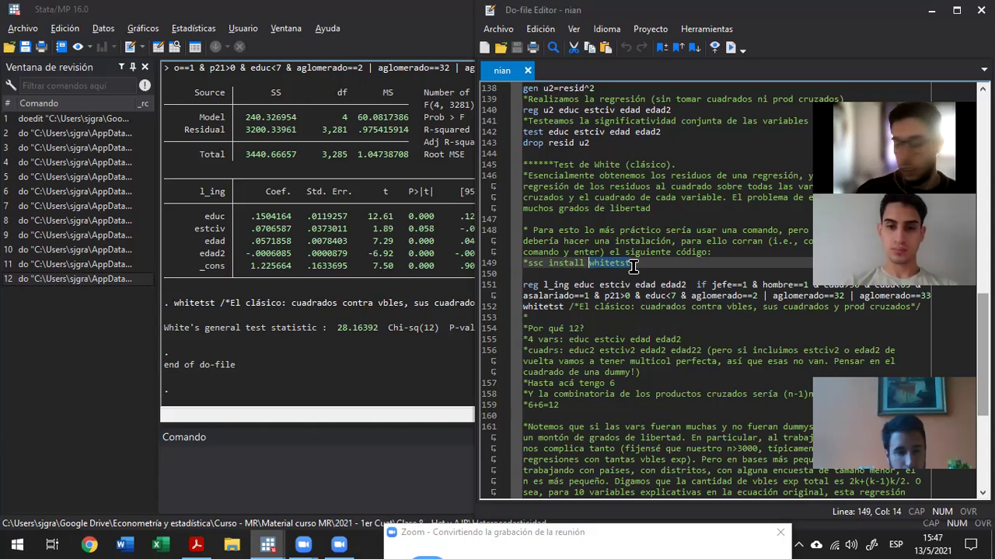
- Run only line 151 of the do-file, the regression of l_ing on educ, estciv, edad and edad2
{"action": "key", "text": "Down"}
{"action": "key", "text": "Down"}
{"action": "key", "text": "Home"}
{"action": "key", "text": "shift+End"}
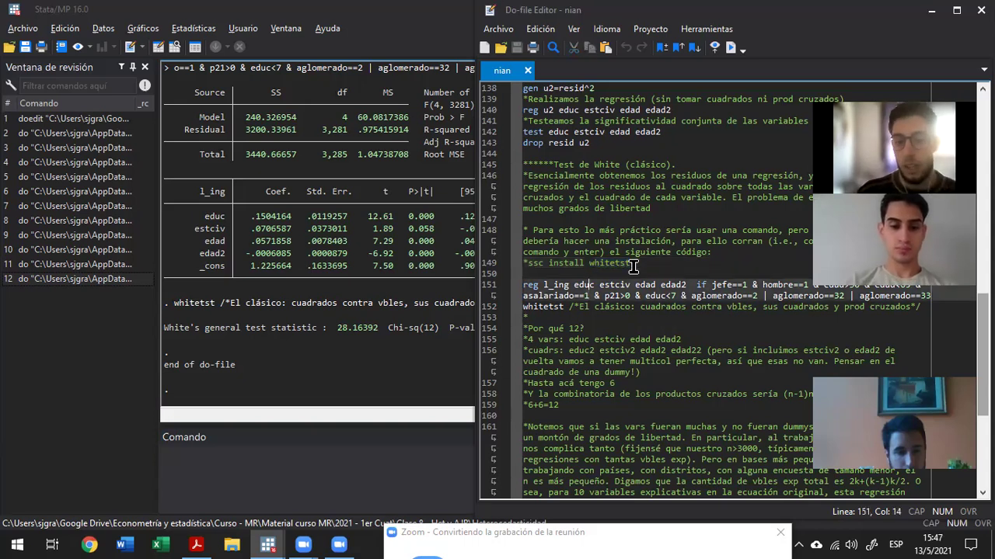
{"action": "key", "text": "ctrl+d"}
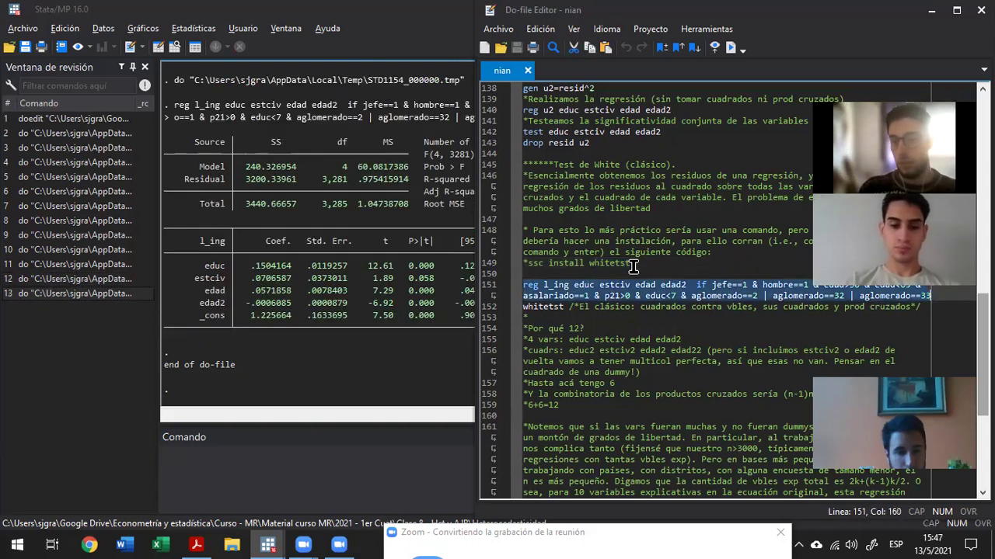
- Run only line 152 of the do-file, the whitetst command for the classic White test
{"action": "key", "text": "Down"}
{"action": "key", "text": "Home"}
{"action": "key", "text": "shift+End"}
{"action": "key", "text": "ctrl+d"}
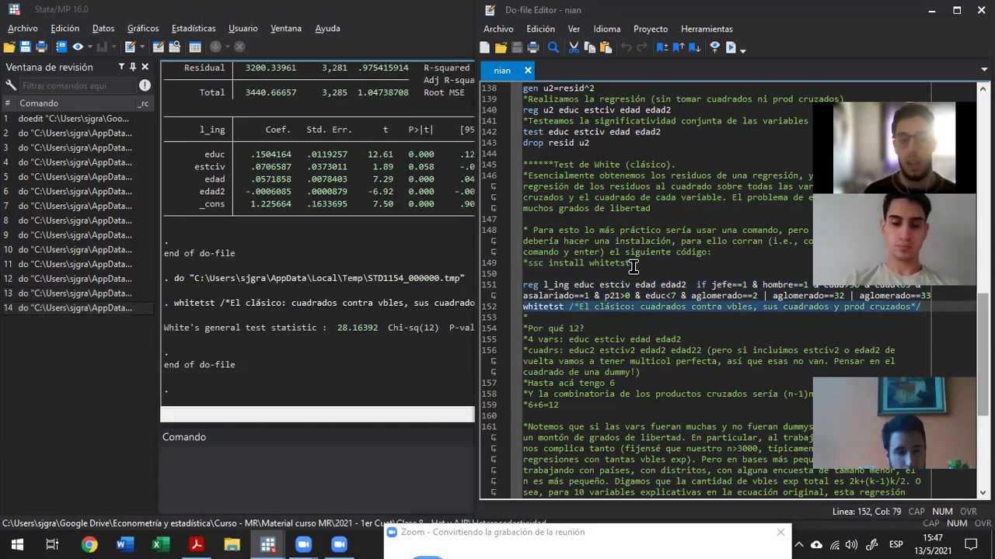
- Examine the regression coefficient table and the White test result line, including its chi-squared degrees of freedom
{"action": "left_click", "coordinate": [315, 362]}
{"action": "left_click_drag", "start_coordinate": [222, 133], "coordinate": [566, 207]}
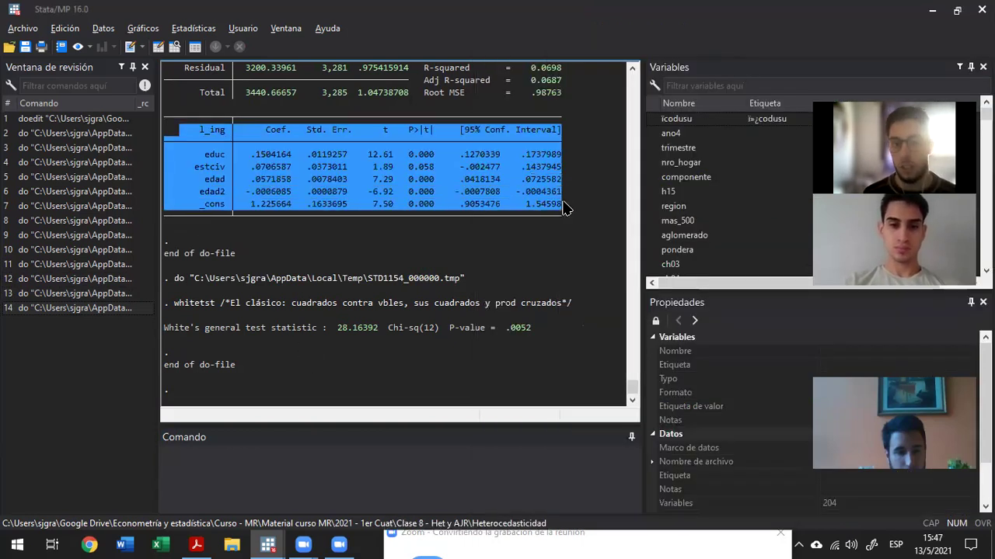
{"action": "left_click", "coordinate": [565, 208]}
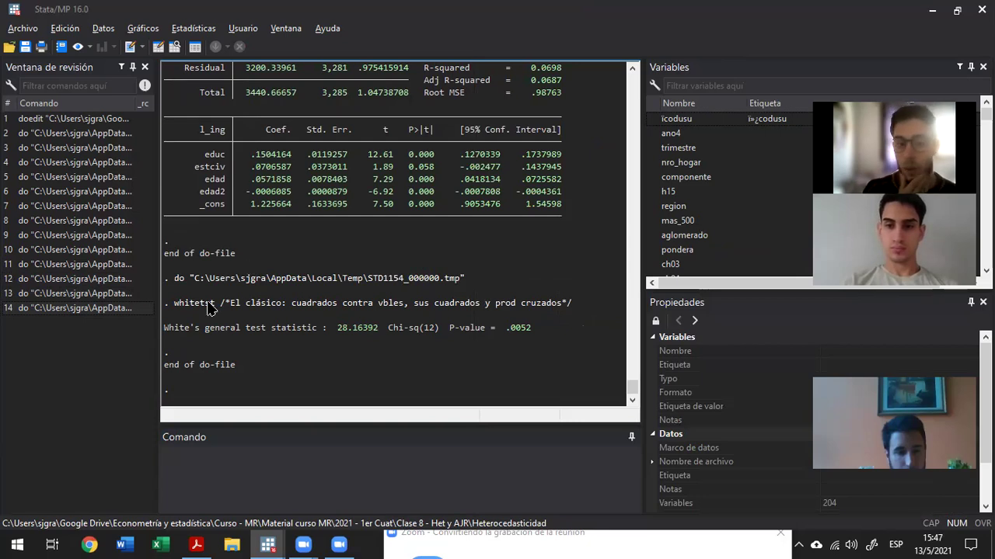
{"action": "left_click_drag", "start_coordinate": [164, 328], "coordinate": [550, 340]}
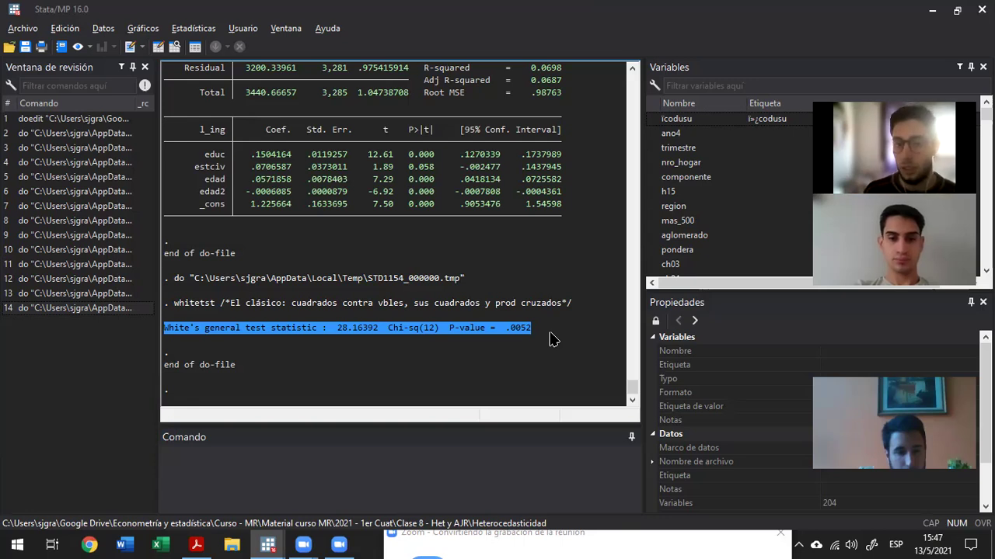
{"action": "left_click", "coordinate": [424, 338]}
{"action": "double_click", "coordinate": [433, 330]}
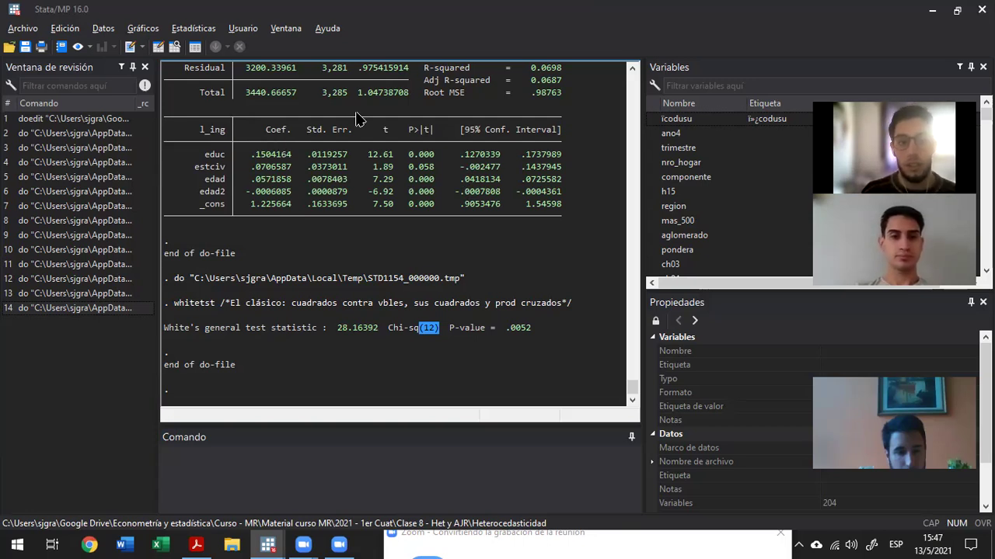
- Mark the four regressor names in the coefficient table and add a text annotation listing educ*estciv, educ*edad and educ*edad2
{"action": "left_click_drag", "start_coordinate": [185, 145], "coordinate": [272, 200]}
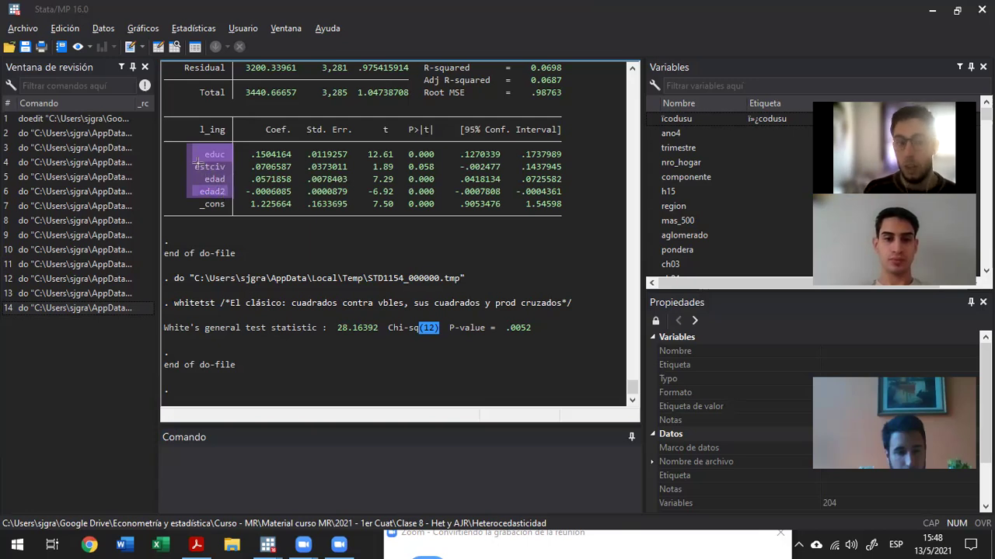
{"action": "left_click", "coordinate": [35, 350]}
{"action": "type", "text": "eud"}
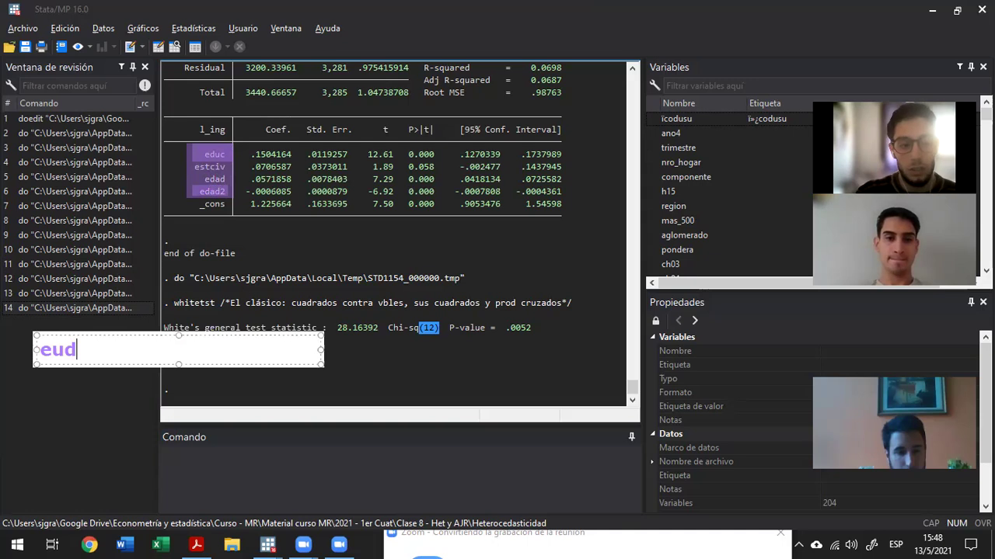
{"action": "key", "text": "BackSpace"}
{"action": "key", "text": "BackSpace"}
{"action": "type", "text": "duc*est"}
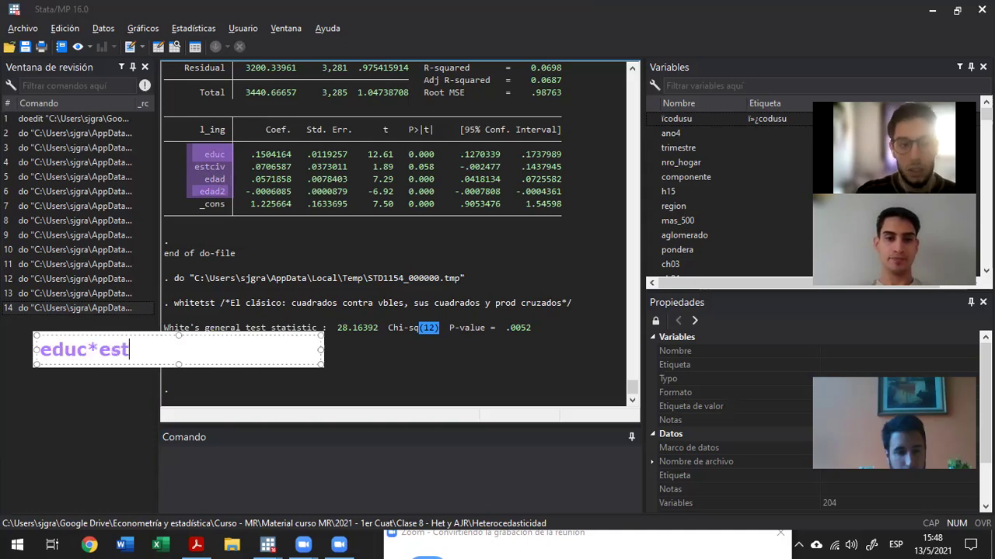
{"action": "type", "text": "civ"}
{"action": "key", "text": "Return"}
{"action": "type", "text": "e"}
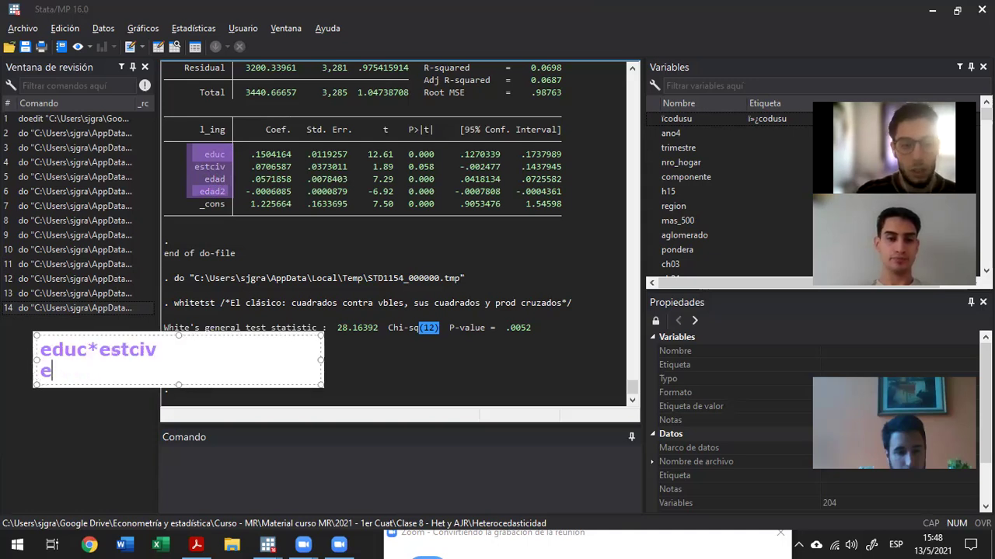
{"action": "type", "text": "duc*edad"}
{"action": "key", "text": "Return"}
{"action": "type", "text": "educ"}
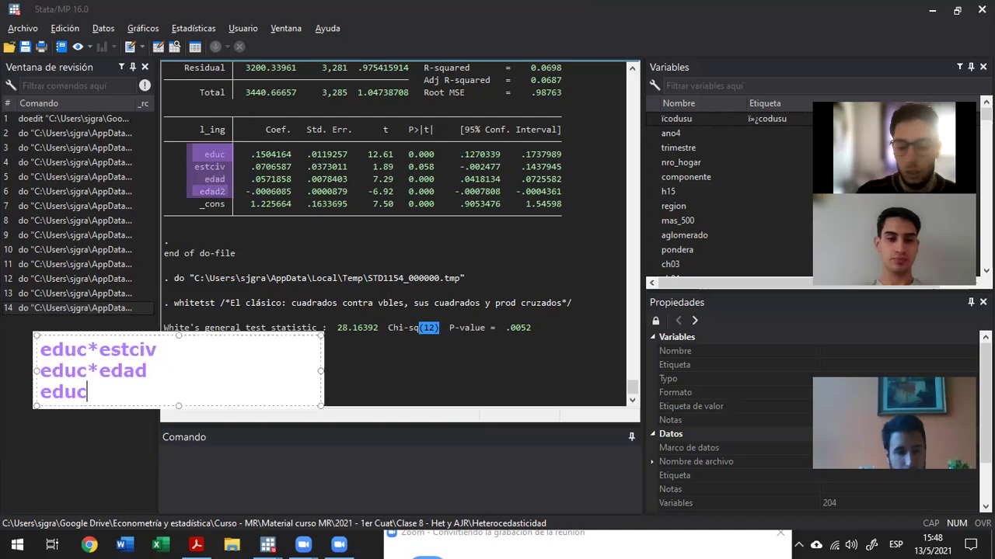
{"action": "type", "text": "*edad2"}
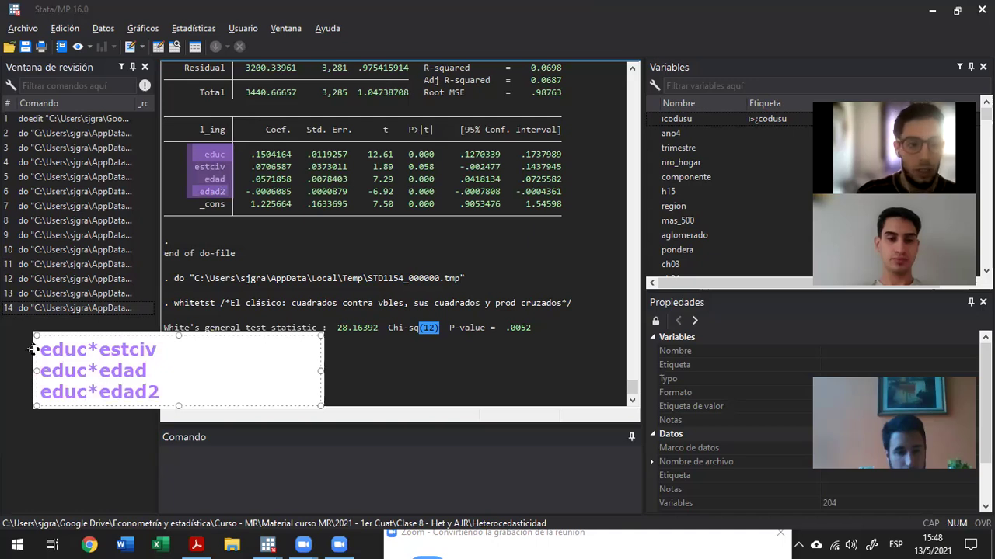
- Add the remaining cross products estciv*edad, estciv*edad2 and edad*edad2 as new lines at the end of the annotation
{"action": "key", "text": "Return"}
{"action": "type", "text": "estciv*edad"}
{"action": "key", "text": "Return"}
{"action": "type", "text": "estciv"}
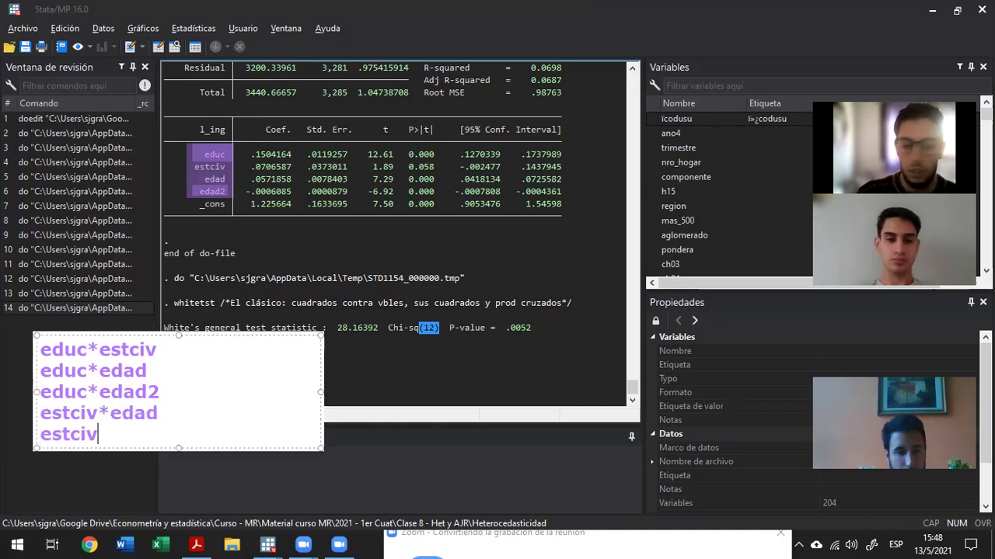
{"action": "type", "text": "*edad"}
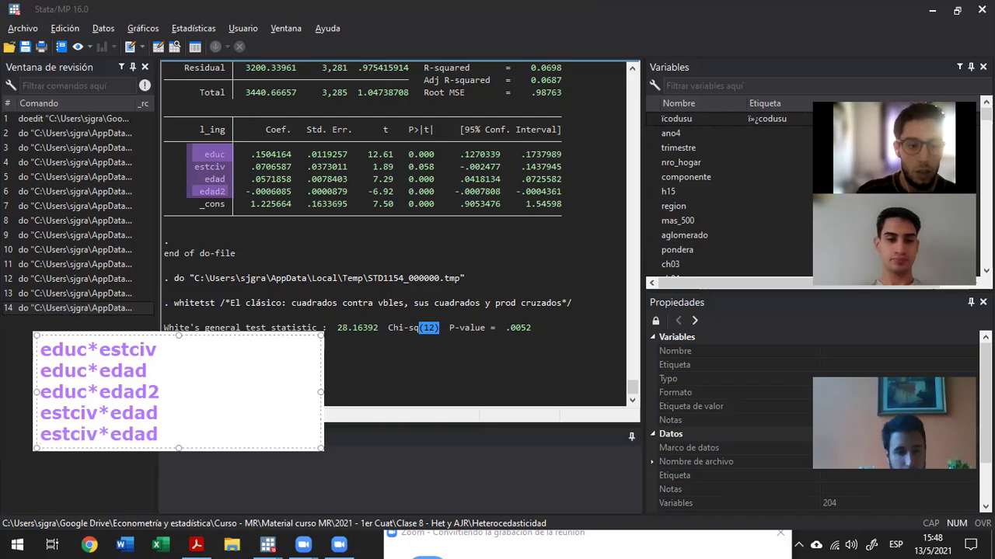
{"action": "type", "text": "2"}
{"action": "key", "text": "Return"}
{"action": "type", "text": "edad*e"}
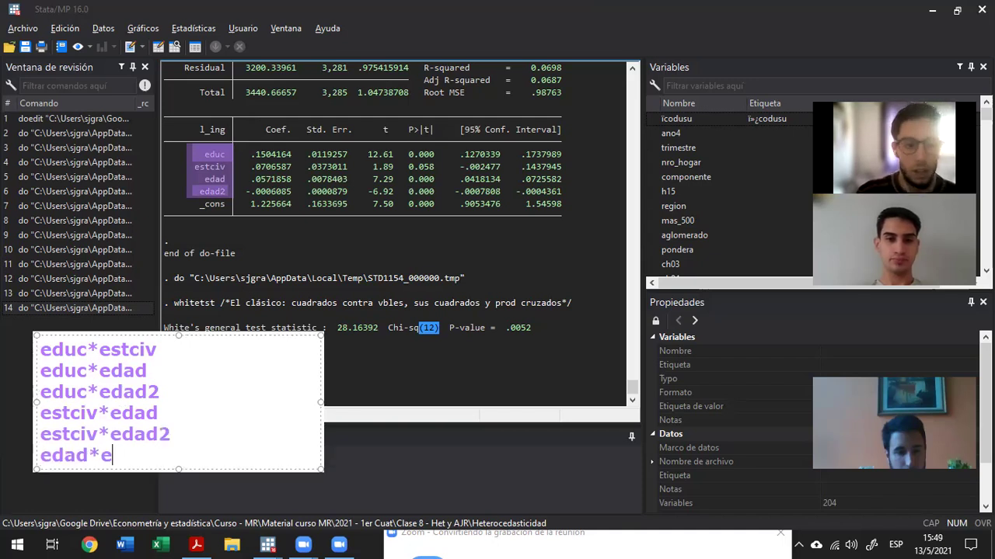
{"action": "type", "text": "dad2"}
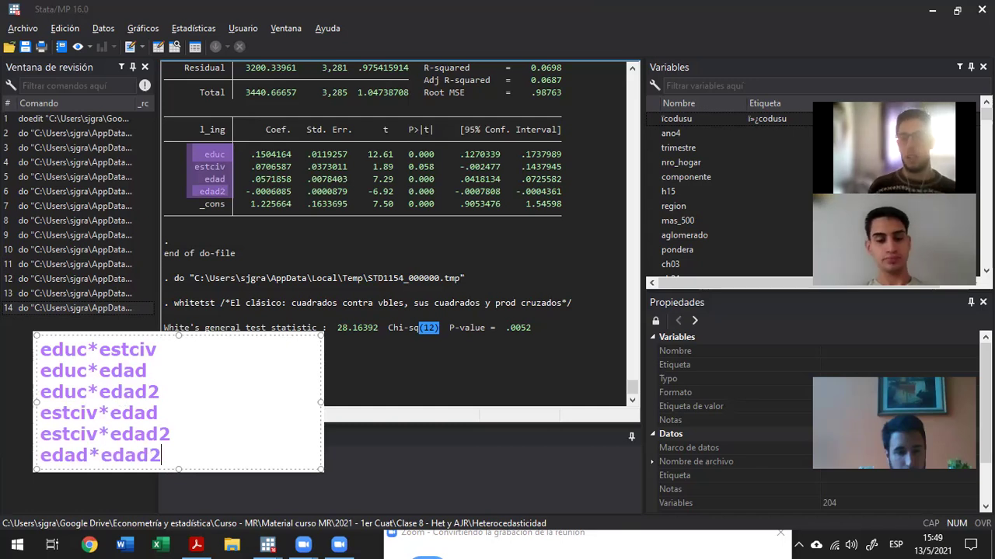
- Insert the lines "Todas en nivel" and "educ, edad2 al cuadrado" above the cross products in the annotation
{"action": "key", "text": "ctrl+Home"}
{"action": "key", "text": "Return"}
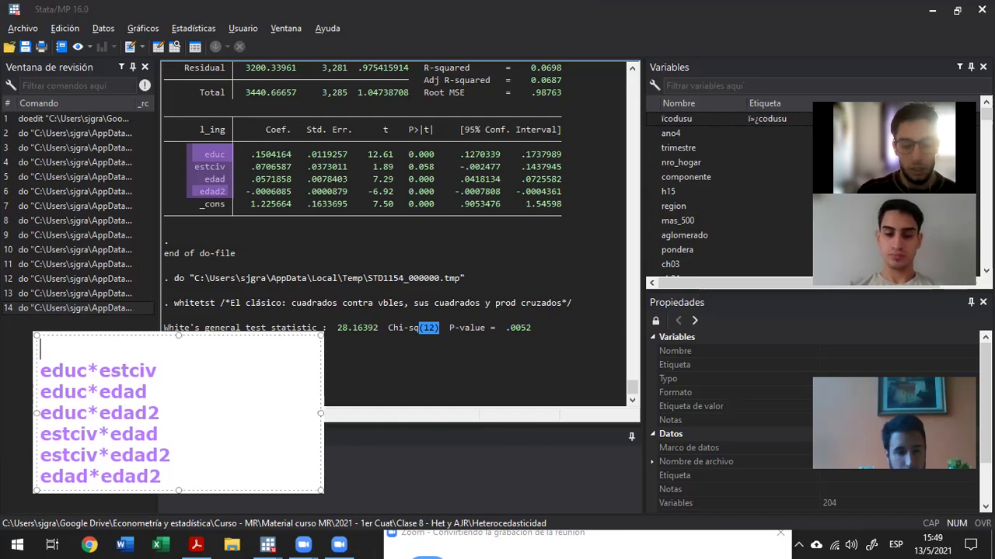
{"action": "type", "text": "Todas en nive"}
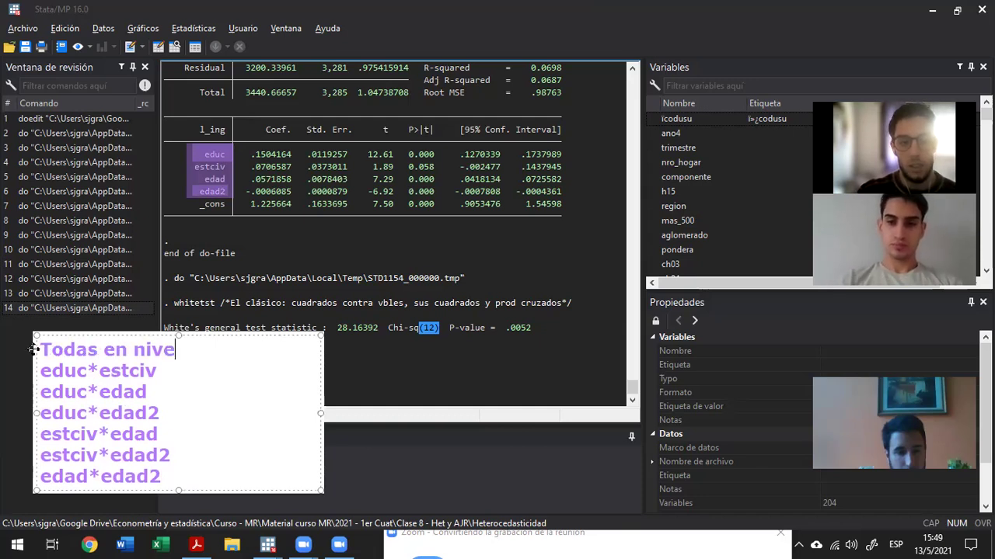
{"action": "type", "text": "l"}
{"action": "key", "text": "Return"}
{"action": "type", "text": "educ, "}
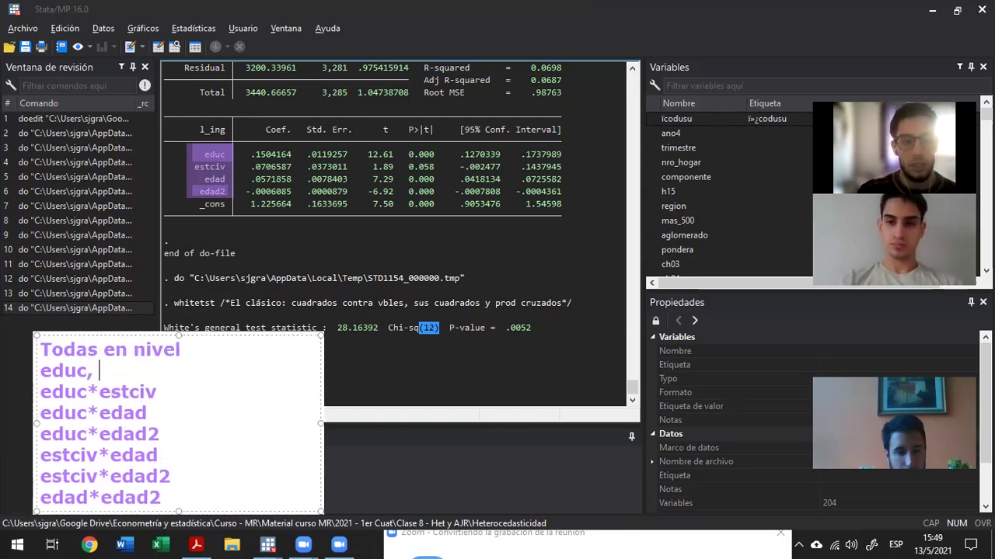
{"action": "type", "text": "edad2 al cuadr"}
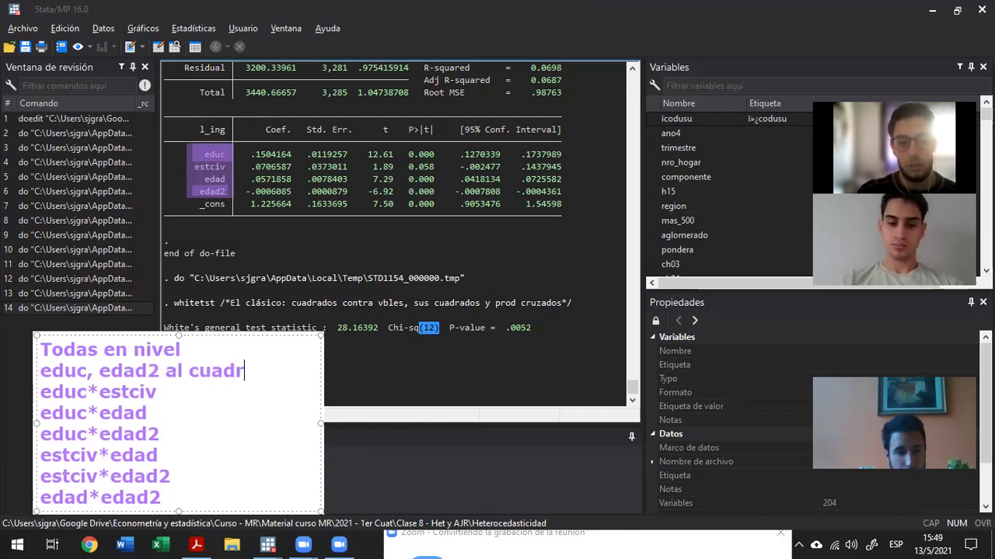
{"action": "type", "text": "ado"}
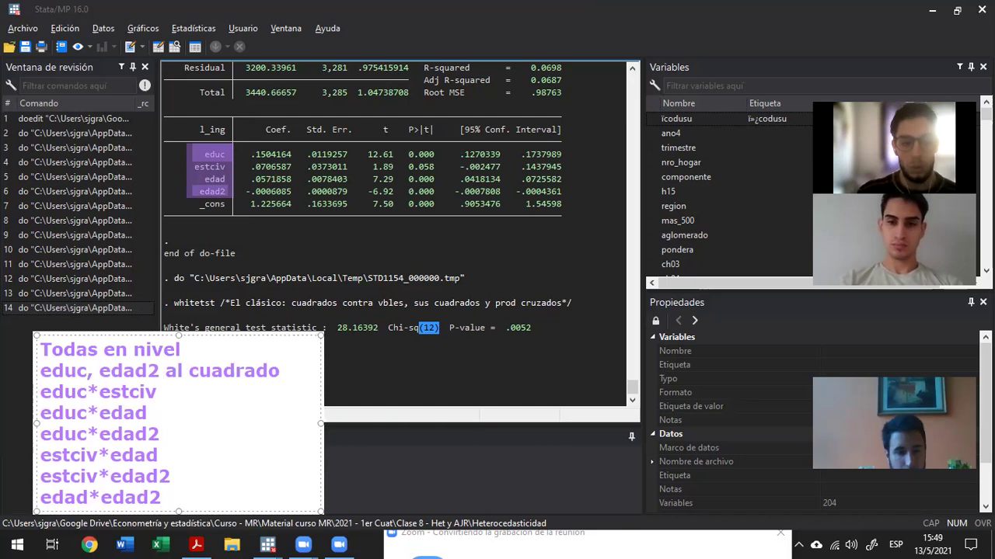
- Highlight the six cross-product lines in the text annotation and clear the annotations from the results window
{"action": "left_click_drag", "start_coordinate": [40, 393], "coordinate": [161, 498]}
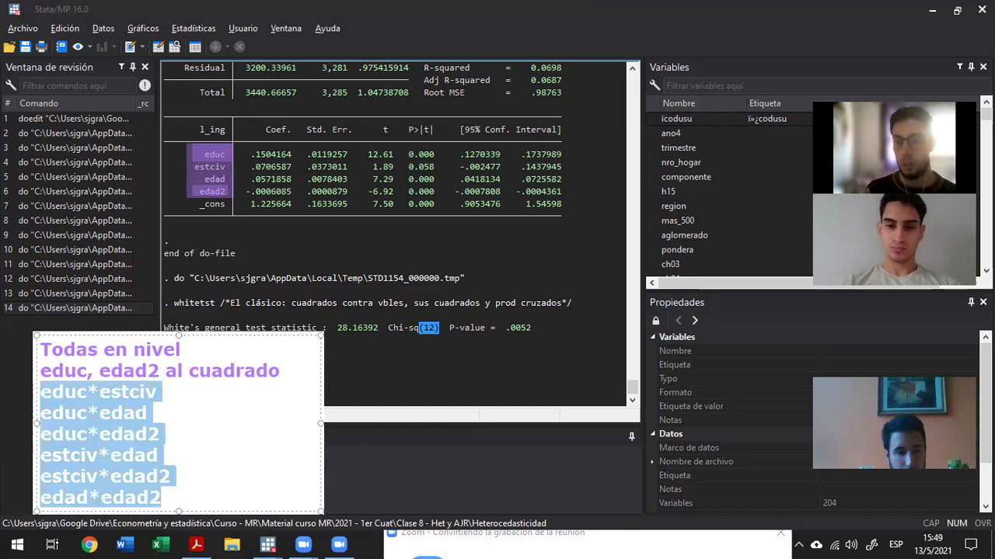
{"action": "left_click", "coordinate": [229, 388]}
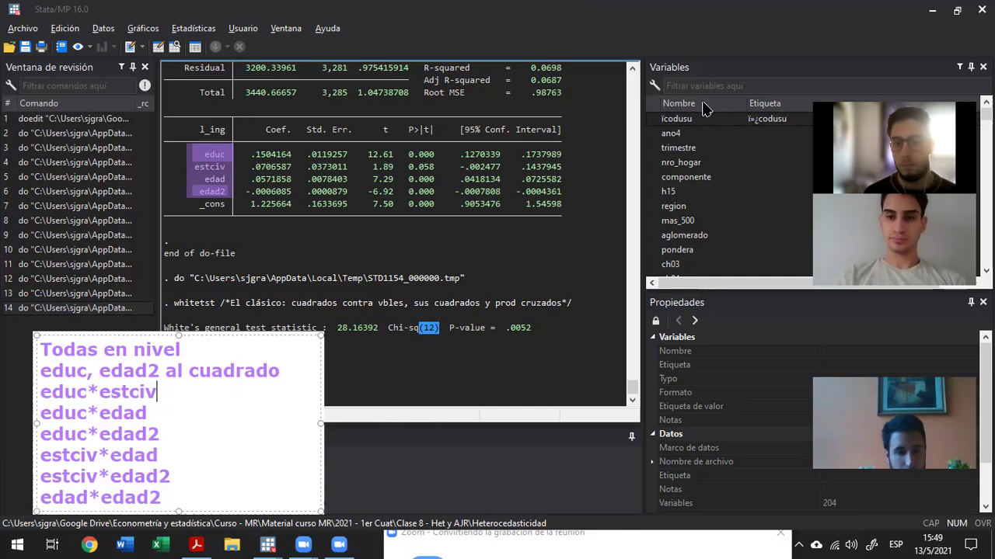
{"action": "left_click", "coordinate": [319, 307]}
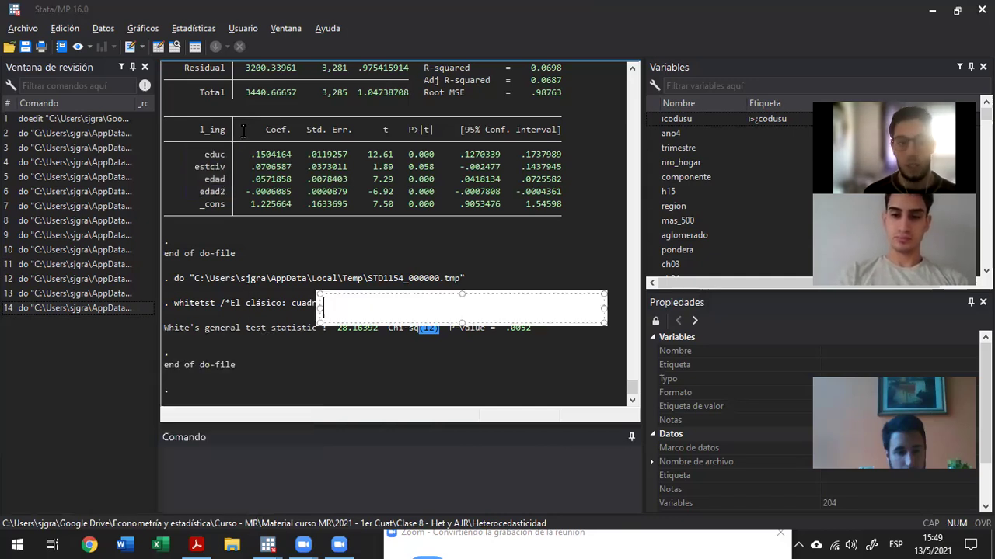
{"action": "left_click", "coordinate": [295, 352]}
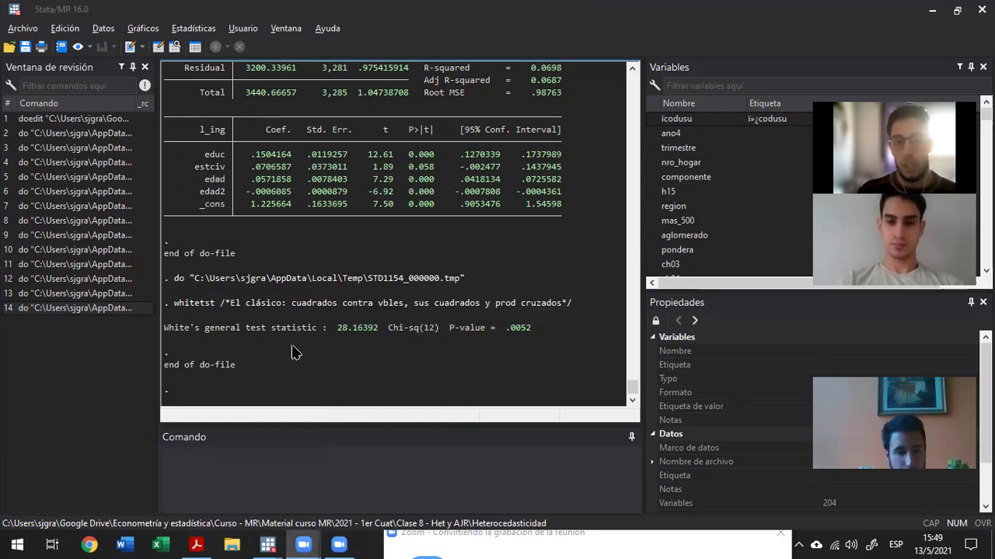
- Switch to the Do-file Editor and highlight the "Por qué 12?" comment block explaining the levels, squares and cross products
{"action": "key", "text": "alt+Tab"}
{"action": "key", "text": "Tab"}
{"action": "key", "text": "Tab"}
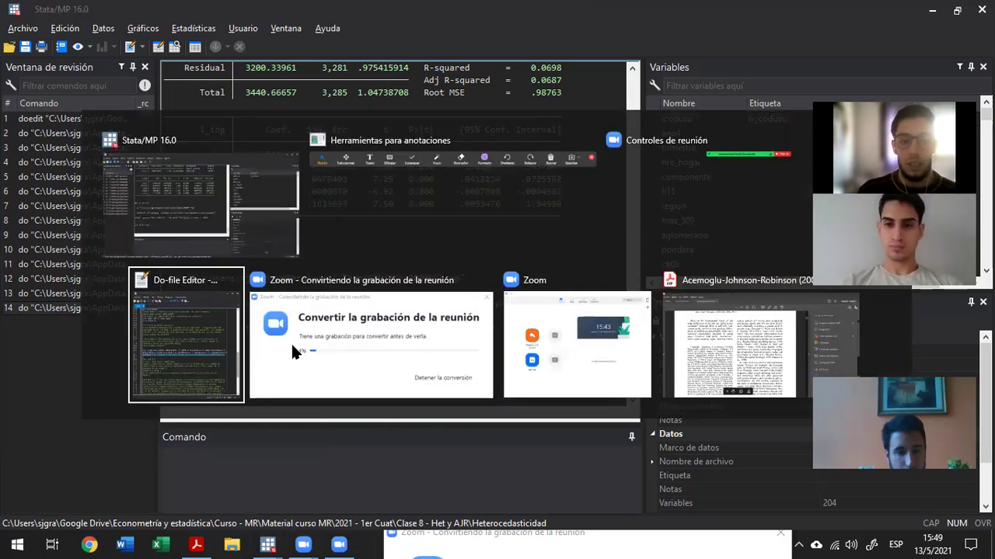
{"action": "left_click", "coordinate": [579, 426]}
{"action": "left_click", "coordinate": [579, 492]}
{"action": "left_click", "coordinate": [576, 426]}
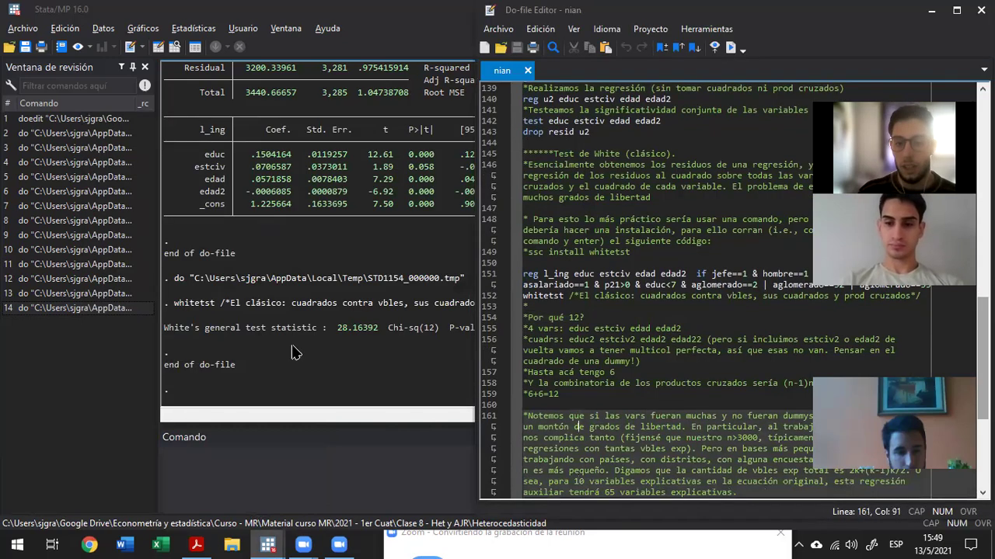
{"action": "left_click", "coordinate": [544, 306]}
{"action": "key", "text": "shift+Down"}
{"action": "key", "text": "shift+Down"}
{"action": "key", "text": "shift+Down"}
{"action": "key", "text": "shift+Down"}
{"action": "key", "text": "shift+Down"}
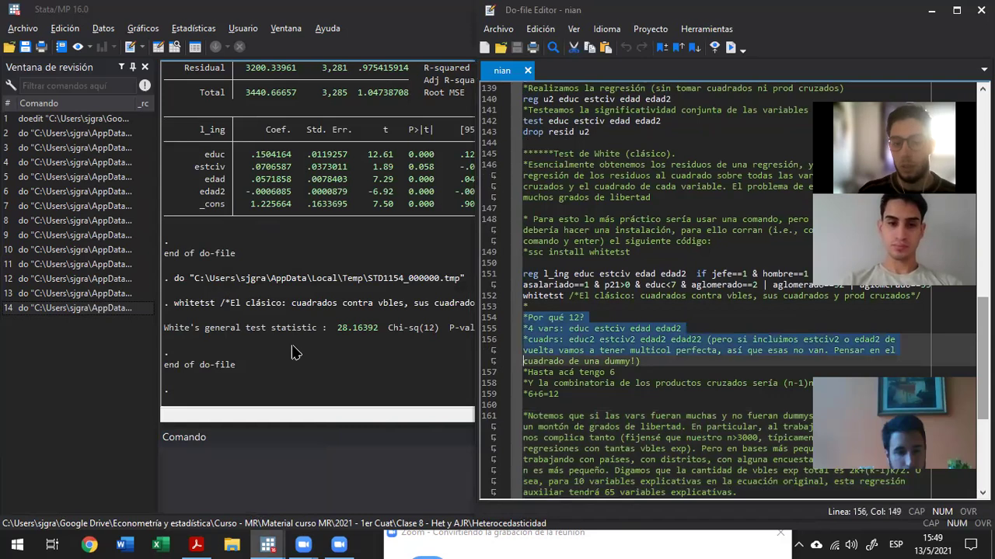
{"action": "key", "text": "shift+Down"}
{"action": "key", "text": "shift+Down"}
{"action": "key", "text": "shift+Down"}
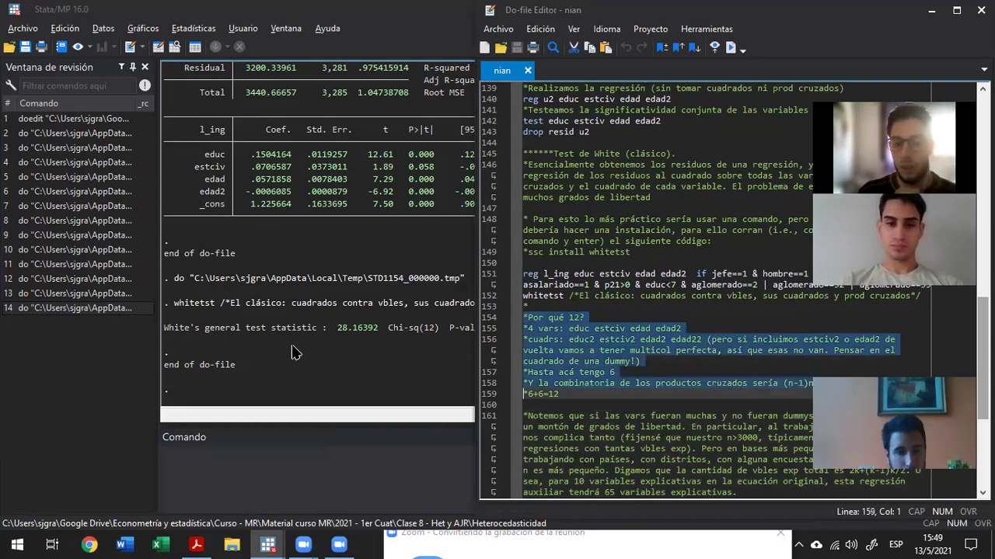
- Run the special White test line "whitetst, fitted" under "Especial de White" in the do-file
{"action": "key", "text": "Down"}
{"action": "key", "text": "Down"}
{"action": "key", "text": "Down"}
{"action": "key", "text": "Down"}
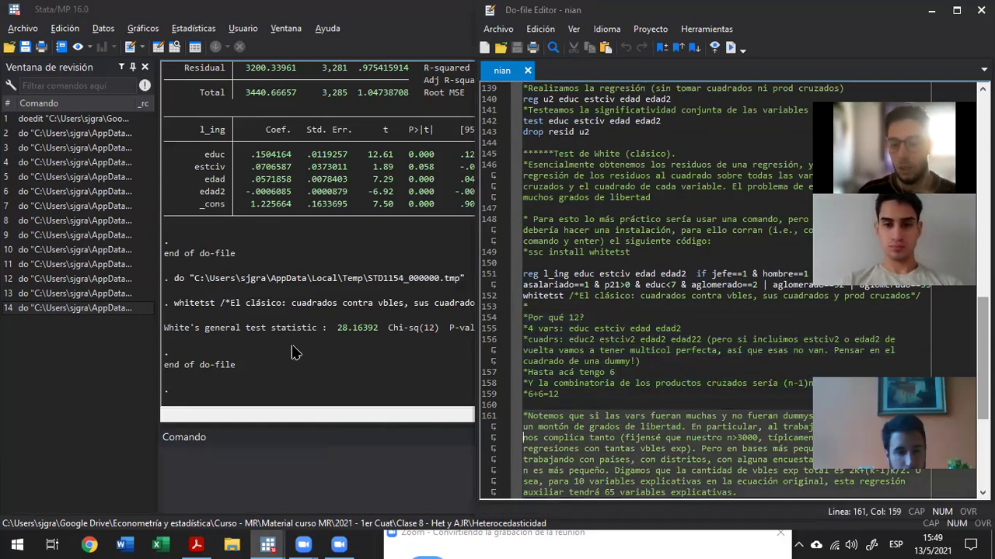
{"action": "key", "text": "Down"}
{"action": "key", "text": "Down"}
{"action": "key", "text": "Down"}
{"action": "key", "text": "Down"}
{"action": "key", "text": "Down"}
{"action": "key", "text": "Down"}
{"action": "key", "text": "Down"}
{"action": "key", "text": "Down"}
{"action": "key", "text": "Down"}
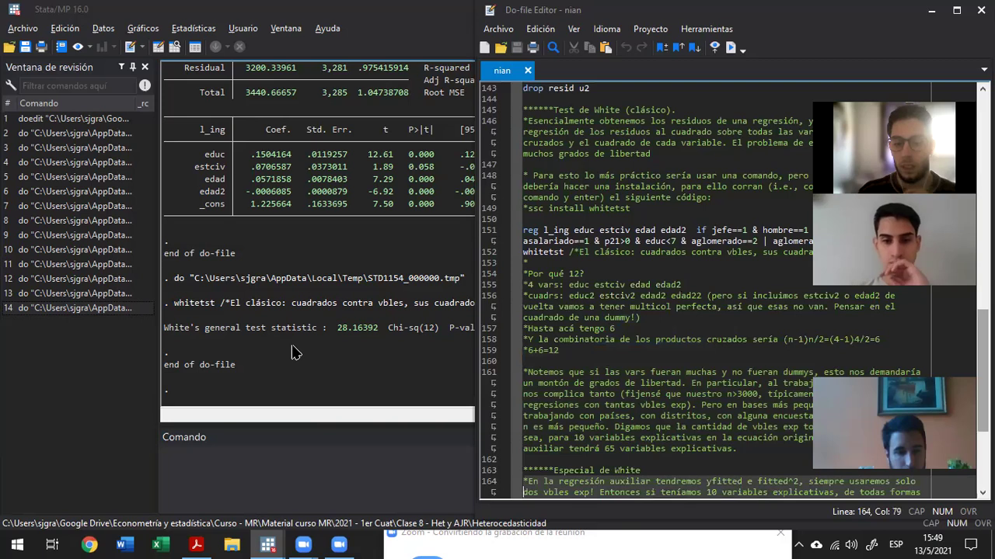
{"action": "key", "text": "Down"}
{"action": "key", "text": "Down"}
{"action": "key", "text": "Down"}
{"action": "key", "text": "Down"}
{"action": "key", "text": "Down"}
{"action": "key", "text": "Down"}
{"action": "key", "text": "Down"}
{"action": "key", "text": "Down"}
{"action": "key", "text": "Down"}
{"action": "key", "text": "Down"}
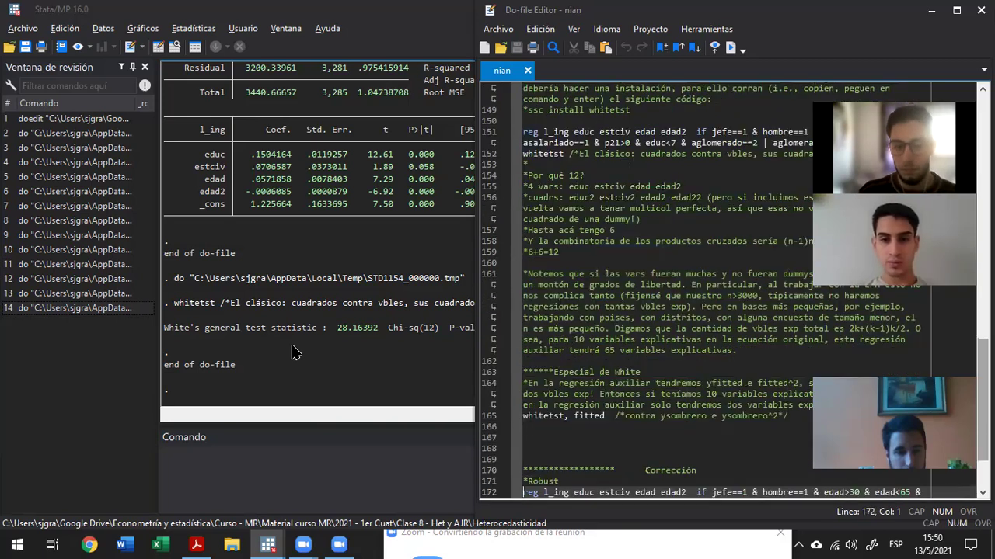
{"action": "key", "text": "Up"}
{"action": "key", "text": "Up"}
{"action": "key", "text": "Up"}
{"action": "key", "text": "Up"}
{"action": "key", "text": "Up"}
{"action": "key", "text": "Up"}
{"action": "key", "text": "Up"}
{"action": "key", "text": "shift+End"}
{"action": "key", "text": "ctrl+d"}
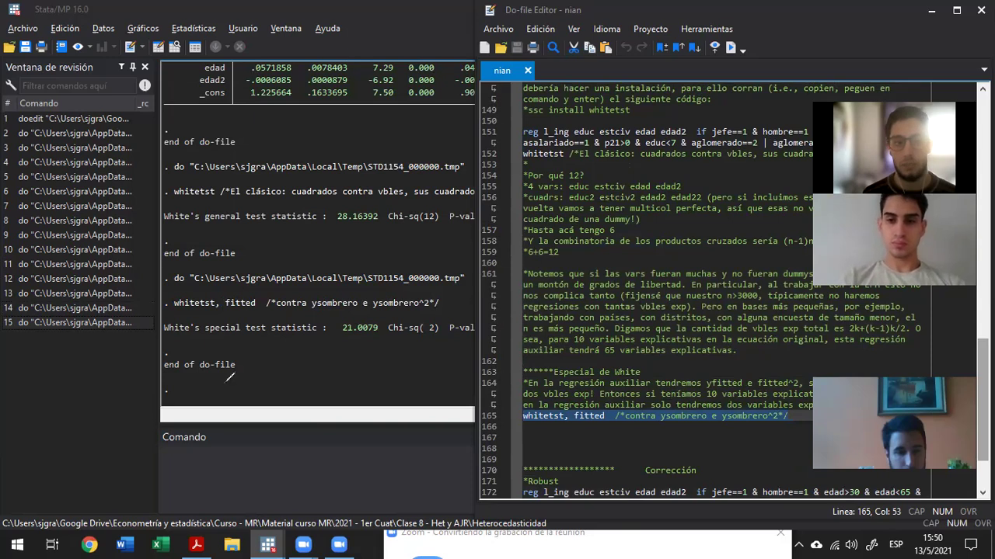
- Handwrite the auxiliary regression formula û² = f(ŷ) over the results with the drawing annotation and clear it after explaining
{"action": "mouse_move", "coordinate": [29, 447]}
{"action": "left_mouse_down"}
{"action": "mouse_move", "coordinate": [66, 392]}
{"action": "mouse_move", "coordinate": [117, 430]}
{"action": "left_mouse_up"}
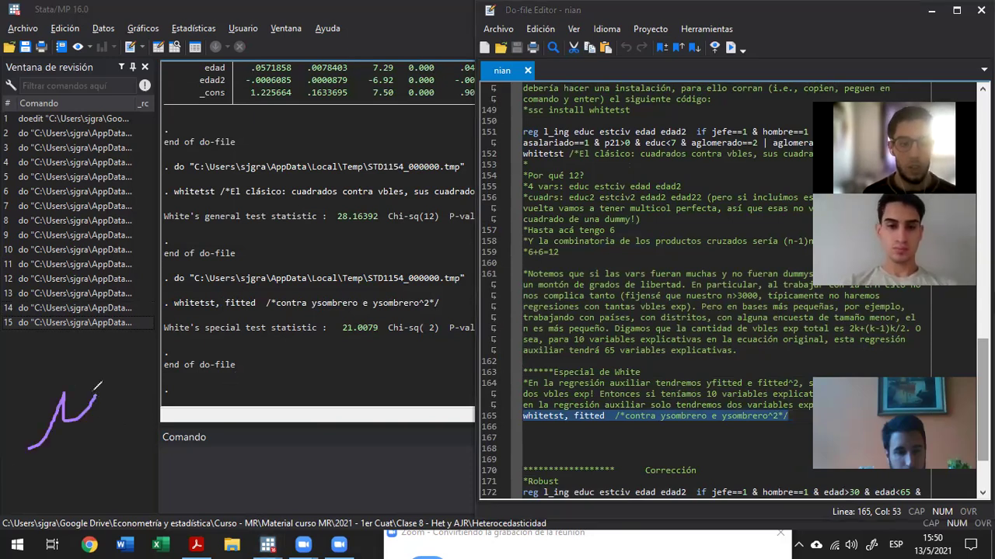
{"action": "mouse_move", "coordinate": [64, 372]}
{"action": "left_mouse_down"}
{"action": "mouse_move", "coordinate": [101, 391]}
{"action": "mouse_move", "coordinate": [159, 392]}
{"action": "left_mouse_up"}
{"action": "left_click_drag", "start_coordinate": [150, 426], "coordinate": [229, 415]}
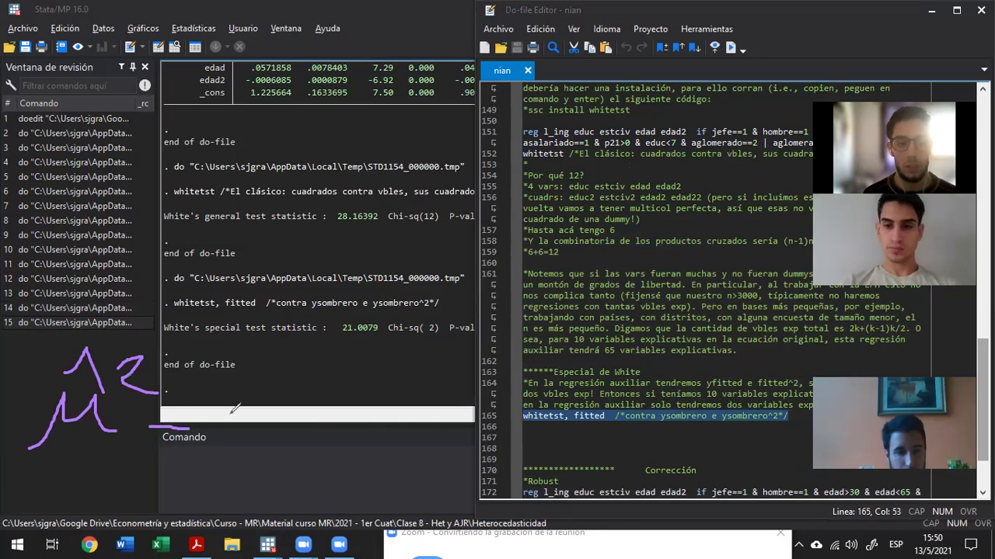
{"action": "left_click_drag", "start_coordinate": [221, 458], "coordinate": [282, 377]}
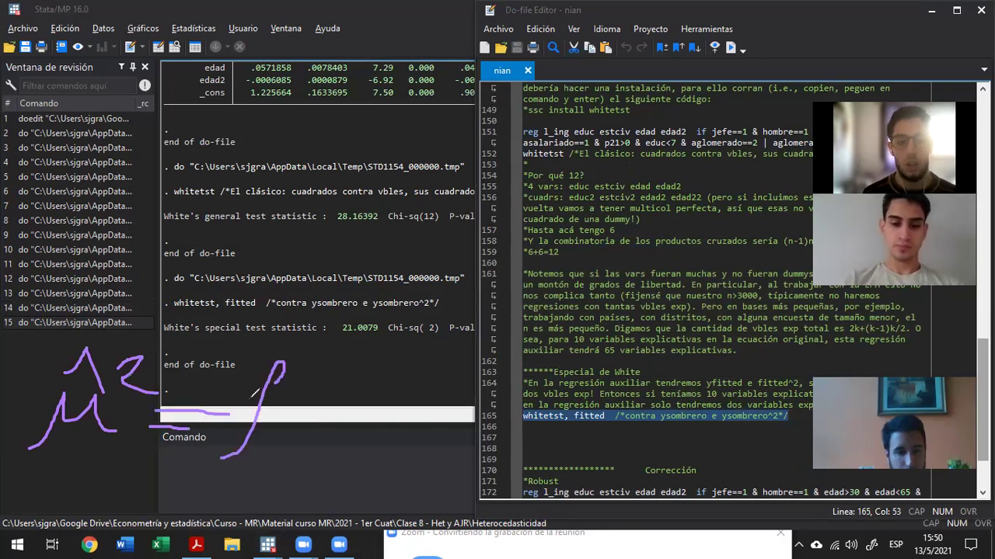
{"action": "left_click_drag", "start_coordinate": [243, 414], "coordinate": [261, 413]}
{"action": "mouse_move", "coordinate": [307, 364]}
{"action": "left_mouse_down"}
{"action": "mouse_move", "coordinate": [305, 435]}
{"action": "mouse_move", "coordinate": [365, 374]}
{"action": "left_mouse_up"}
{"action": "mouse_move", "coordinate": [336, 365]}
{"action": "left_mouse_down"}
{"action": "mouse_move", "coordinate": [362, 361]}
{"action": "mouse_move", "coordinate": [354, 452]}
{"action": "left_mouse_up"}
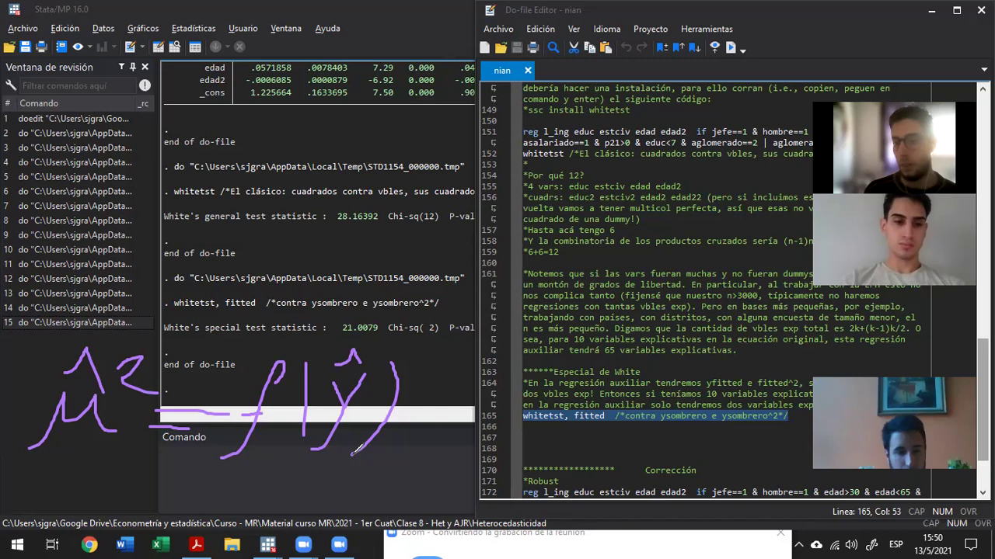
{"action": "mouse_move", "coordinate": [250, 353]}
{"action": "left_mouse_down"}
{"action": "mouse_move", "coordinate": [248, 372]}
{"action": "mouse_move", "coordinate": [418, 328]}
{"action": "mouse_move", "coordinate": [429, 373]}
{"action": "left_mouse_up"}
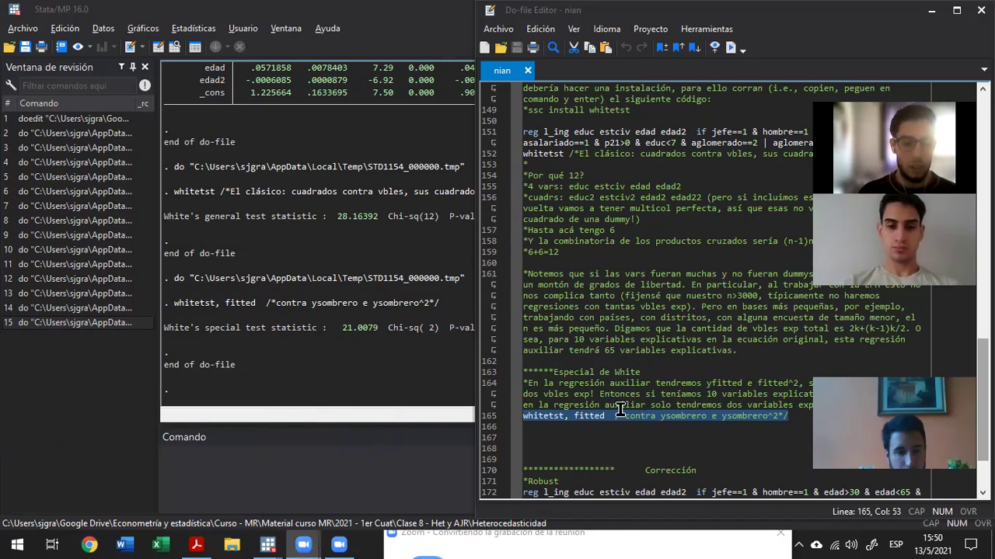
- Rerun the "whitetst, fitted" line, examine its chi-squared degrees of freedom and p-value, and return to the do-file
{"action": "key", "text": "ctrl+d"}
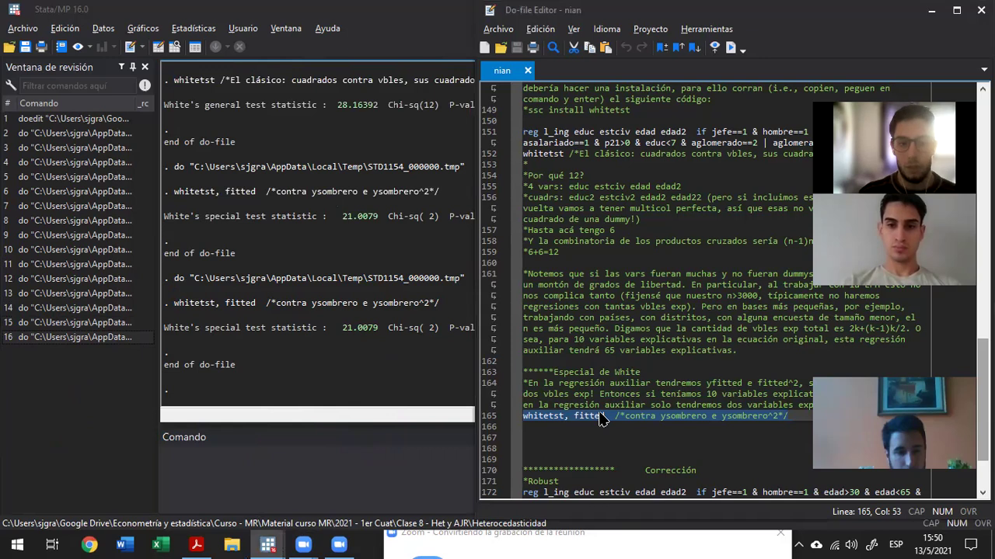
{"action": "key", "text": "alt+Tab"}
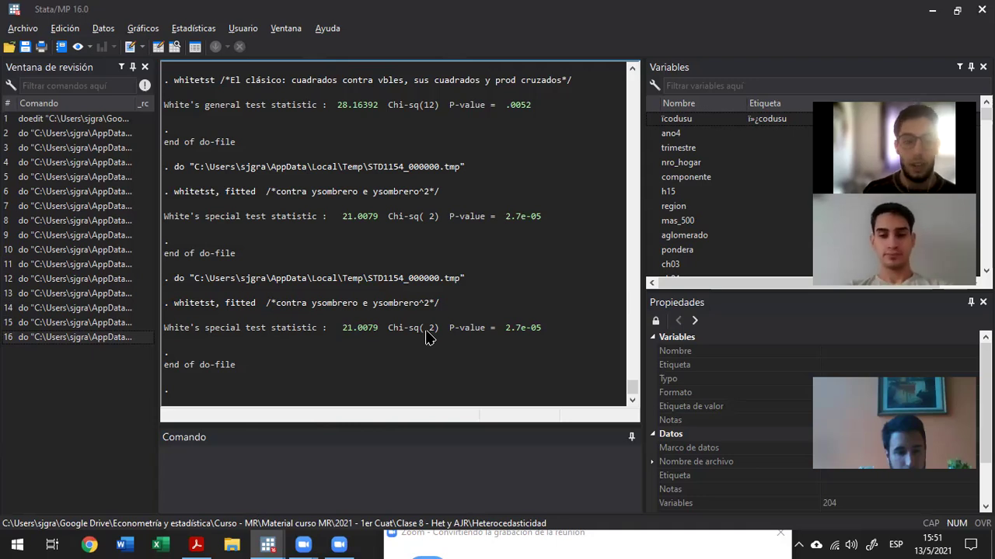
{"action": "key", "text": "alt+Tab"}
{"action": "key", "text": "alt+Tab"}
{"action": "key", "text": "alt+Tab"}
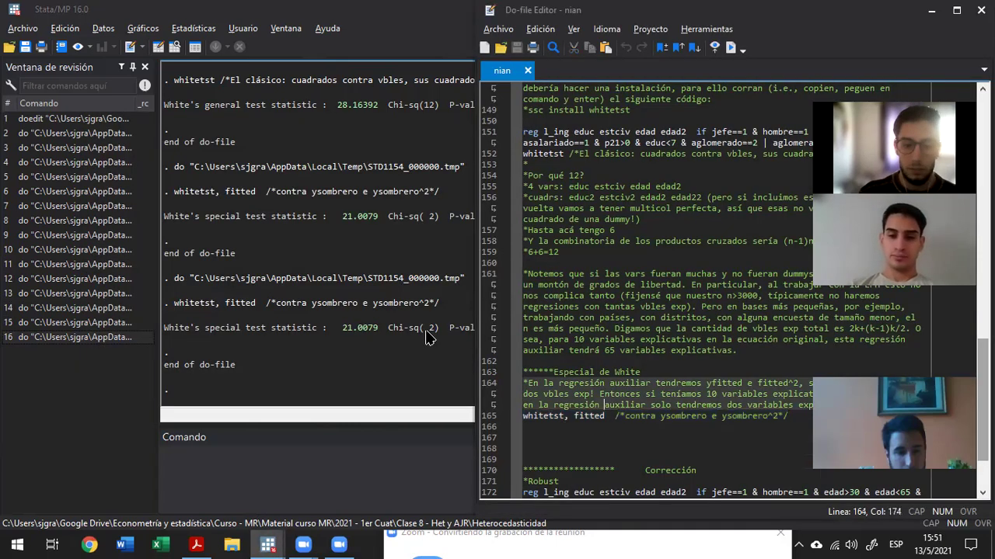
- Split ", robust" from the regression under "*Robust" onto its own line and run the l_ing regression without that option
{"action": "key", "text": "Down"}
{"action": "key", "text": "Down"}
{"action": "key", "text": "Down"}
{"action": "key", "text": "Down"}
{"action": "key", "text": "Down"}
{"action": "key", "text": "Down"}
{"action": "key", "text": "Down"}
{"action": "key", "text": "Down"}
{"action": "key", "text": "Down"}
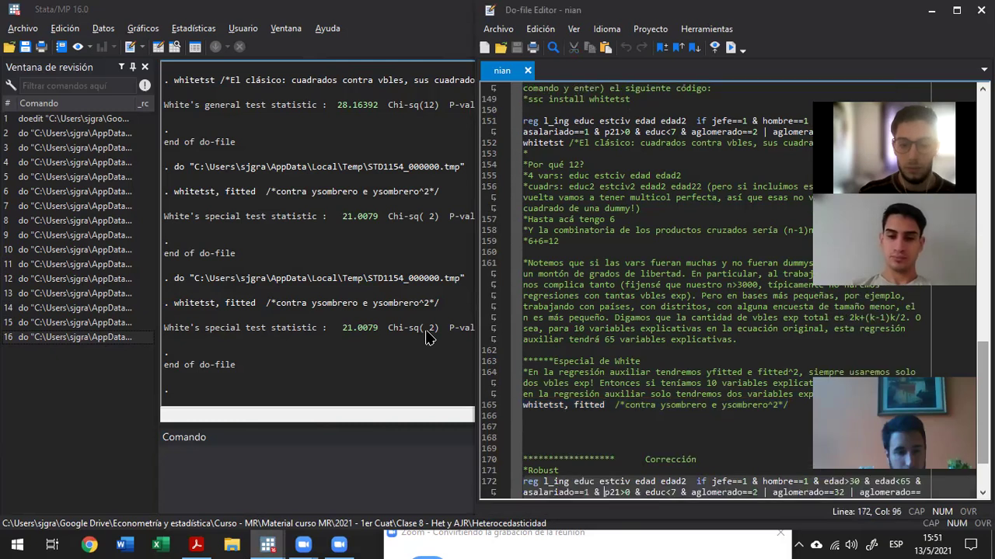
{"action": "key", "text": "End"}
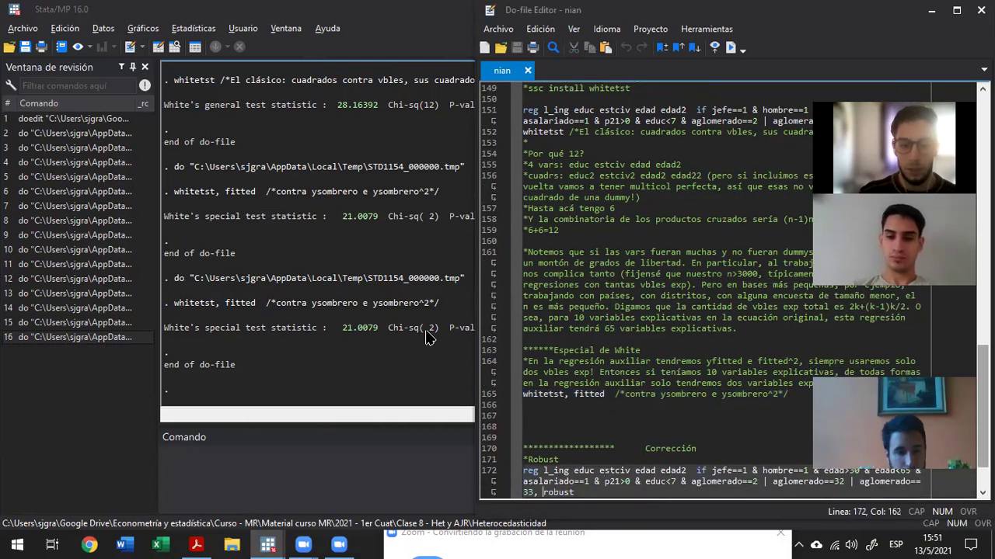
{"action": "key", "text": "Return"}
{"action": "key", "text": "shift+Up"}
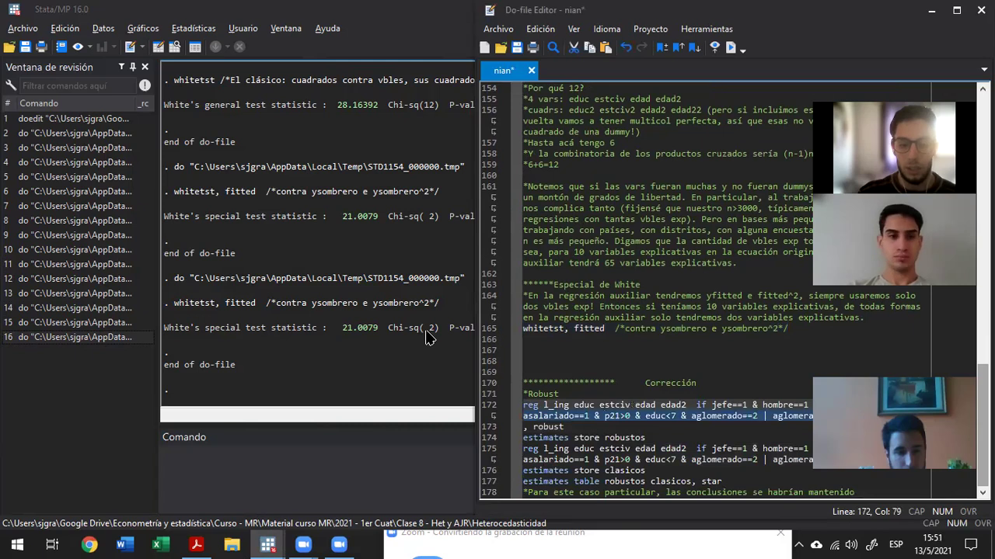
{"action": "key", "text": "ctrl+d"}
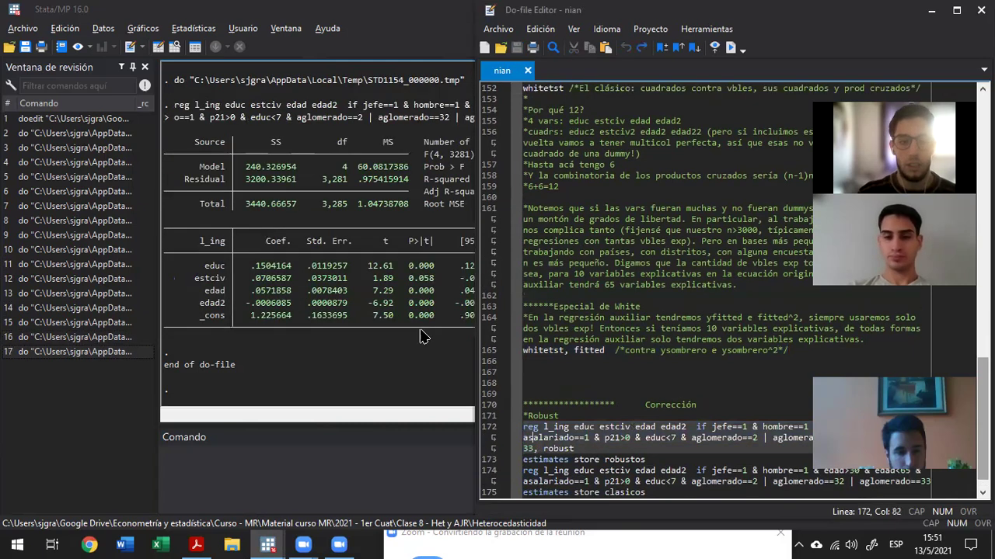
- Mark the standard error, t, p-value and confidence interval columns of the classic regression table with a shaded rectangle
{"action": "left_click", "coordinate": [413, 337]}
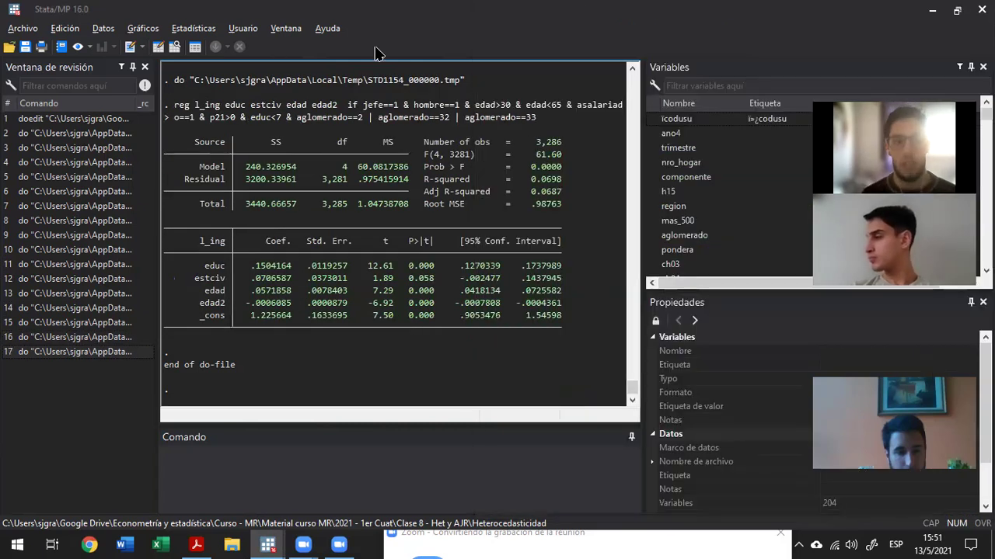
{"action": "left_click_drag", "start_coordinate": [294, 229], "coordinate": [571, 347]}
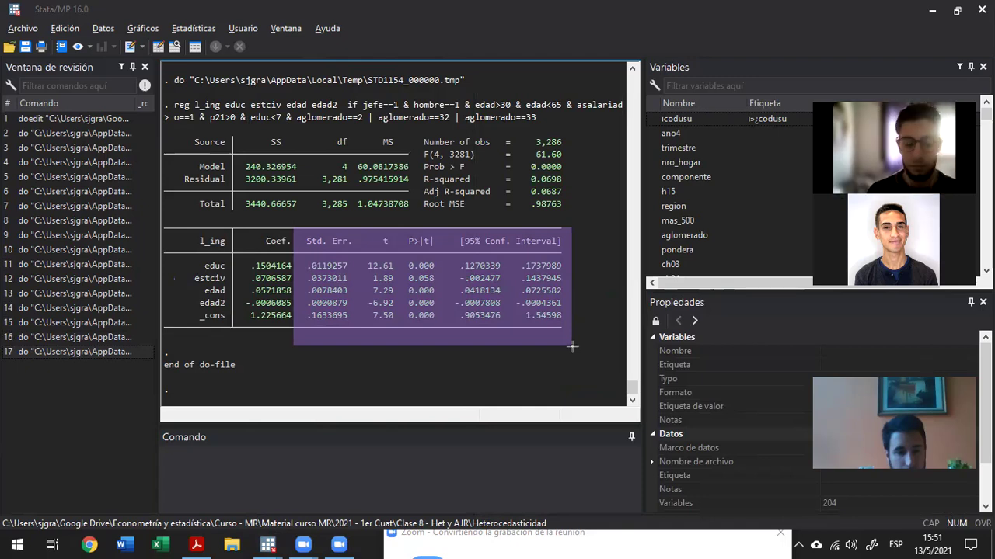
{"action": "left_click", "coordinate": [572, 347]}
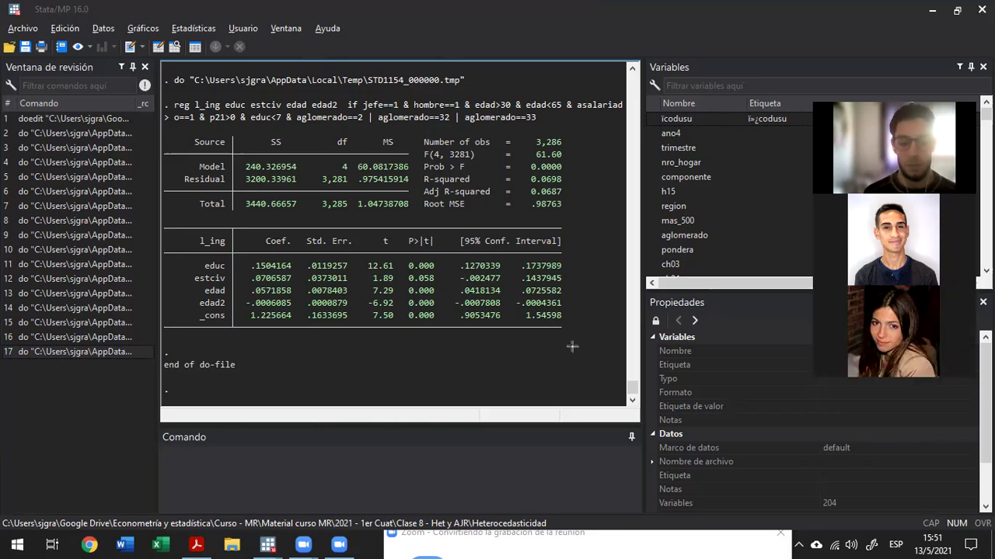
- Return to the do-file and run the complete l_ing regression under "*Robust" with the robust option
{"action": "key", "text": "alt+Tab"}
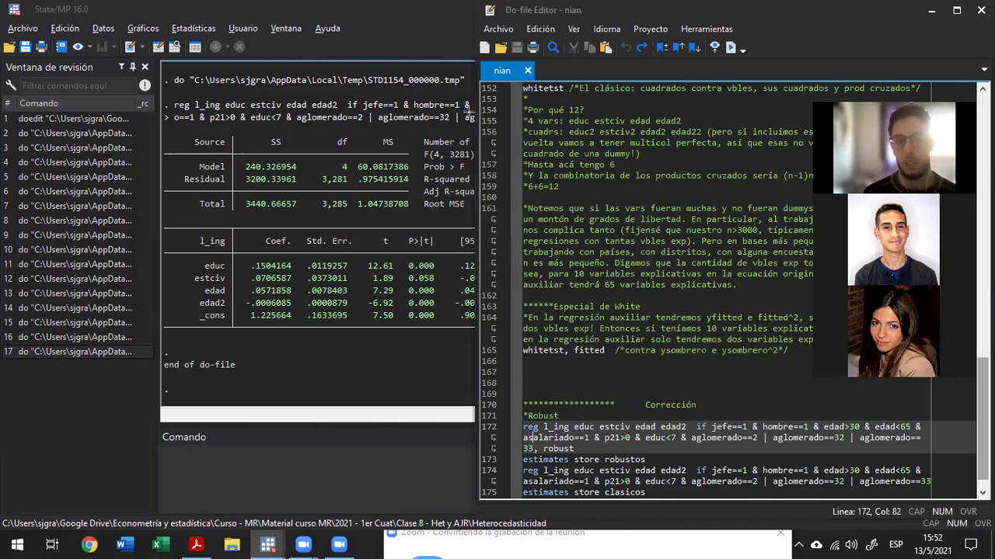
{"action": "left_click", "coordinate": [178, 81]}
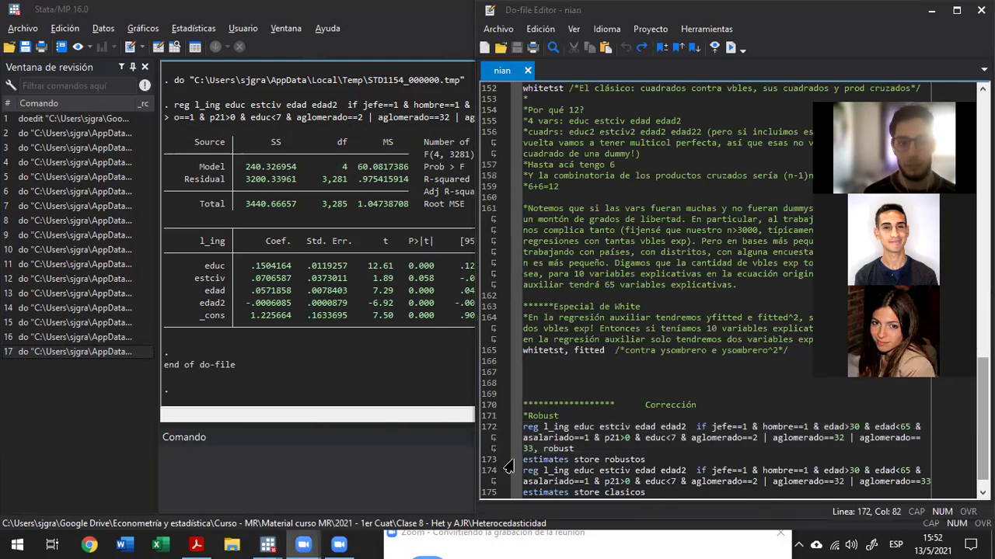
{"action": "left_click", "coordinate": [544, 416]}
{"action": "left_click", "coordinate": [542, 427]}
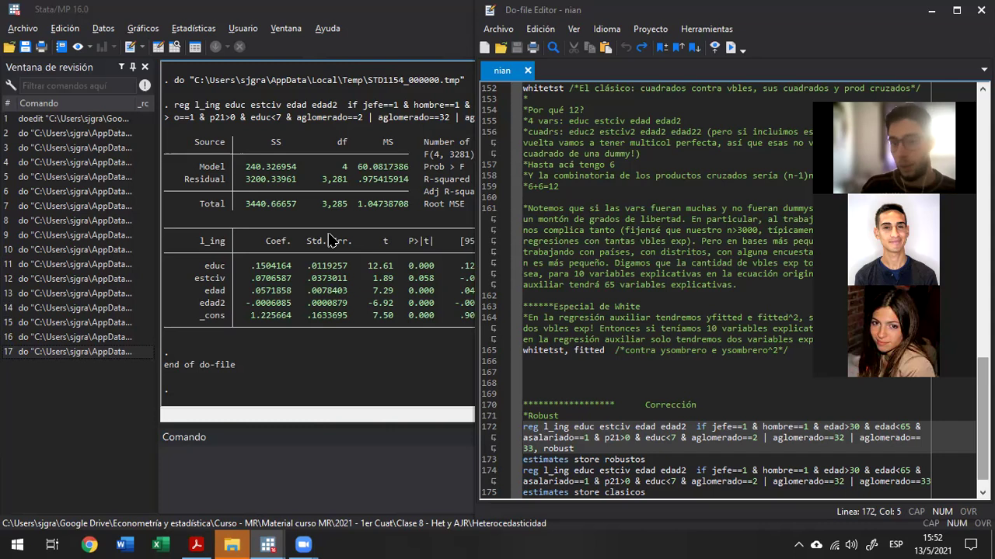
{"action": "key", "text": "Home"}
{"action": "key", "text": "shift+End"}
{"action": "key", "text": "ctrl+d"}
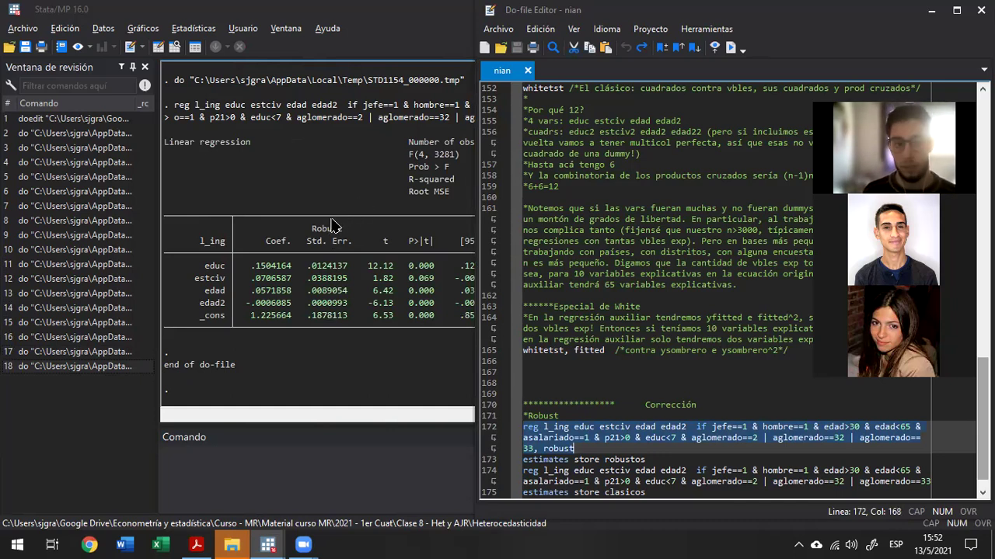
- Compare the standard errors in the classic regression table with the robust standard errors in the new table
{"action": "left_click", "coordinate": [305, 232]}
{"action": "scroll", "coordinate": [303, 233], "scroll_direction": "up", "scroll_amount": 8}
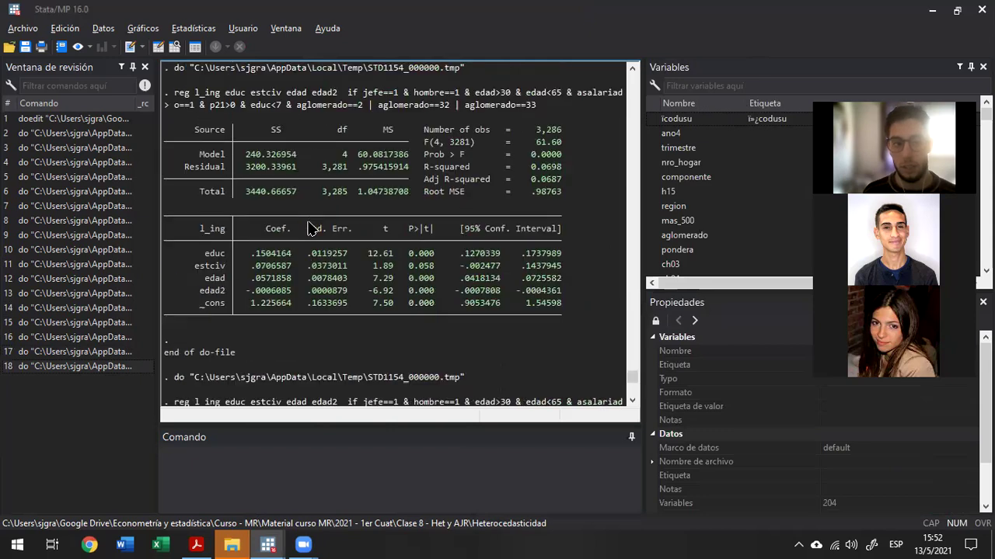
{"action": "left_click_drag", "start_coordinate": [362, 217], "coordinate": [342, 228]}
{"action": "scroll", "coordinate": [353, 231], "scroll_direction": "down", "scroll_amount": 8}
{"action": "left_click", "coordinate": [339, 248]}
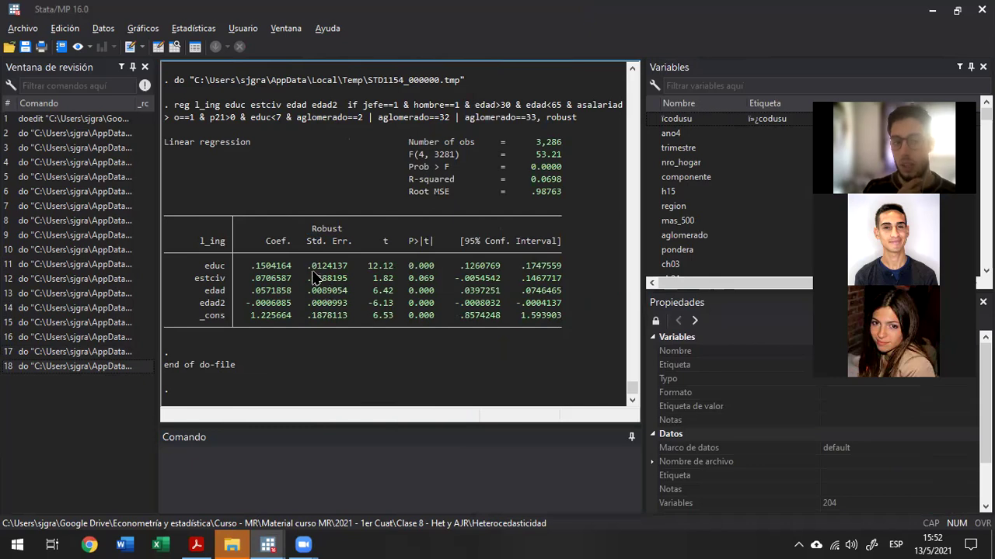
{"action": "left_click_drag", "start_coordinate": [309, 268], "coordinate": [354, 320]}
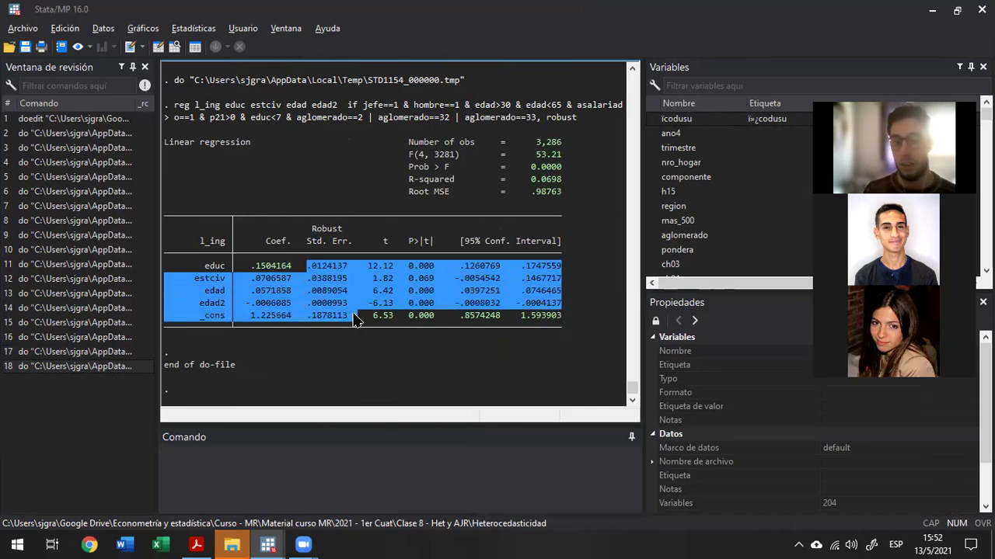
{"action": "left_click", "coordinate": [355, 320]}
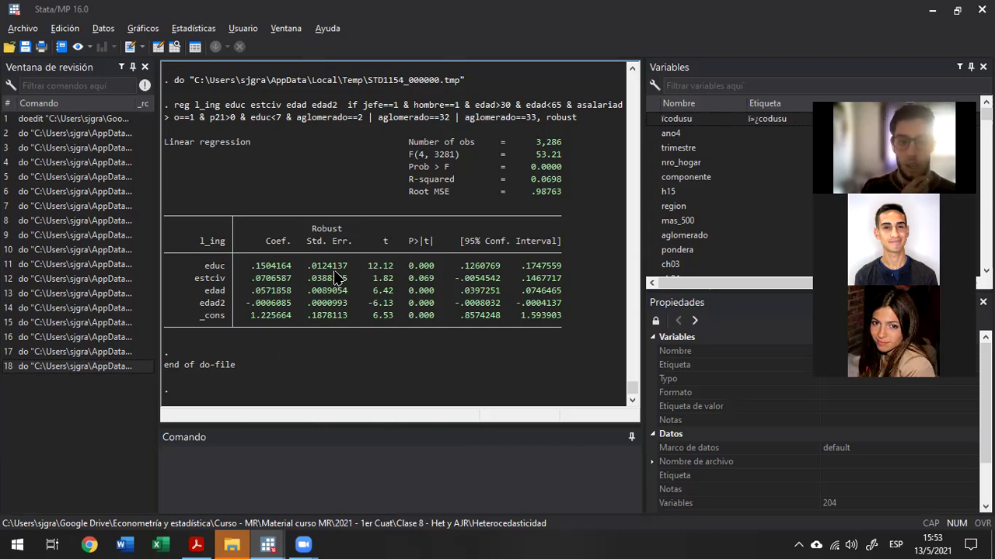
- Shade the robust standard error, t and p-value columns, and try a second rectangle over the confidence interval columns
{"action": "key", "text": "alt+Tab"}
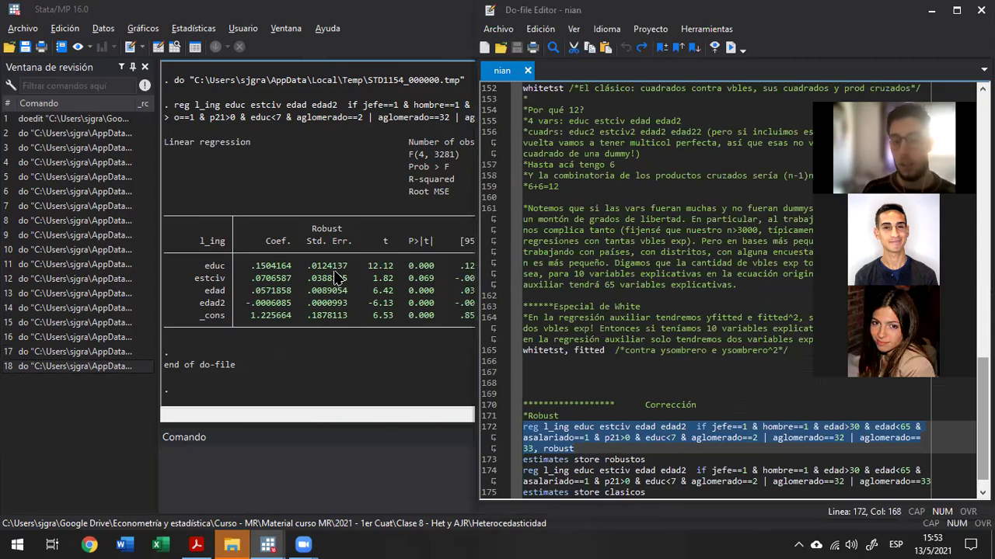
{"action": "key", "text": "alt+Tab"}
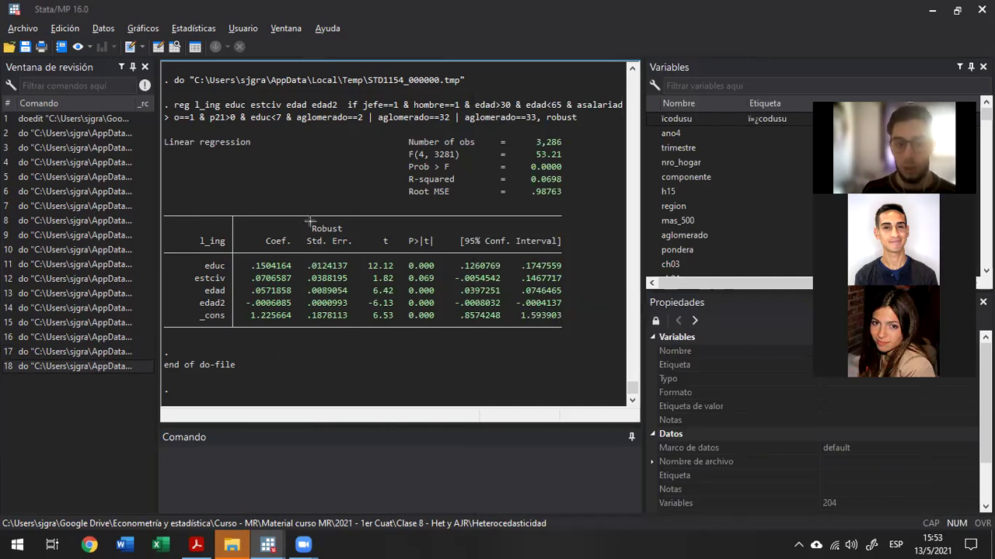
{"action": "left_click_drag", "start_coordinate": [306, 222], "coordinate": [446, 326]}
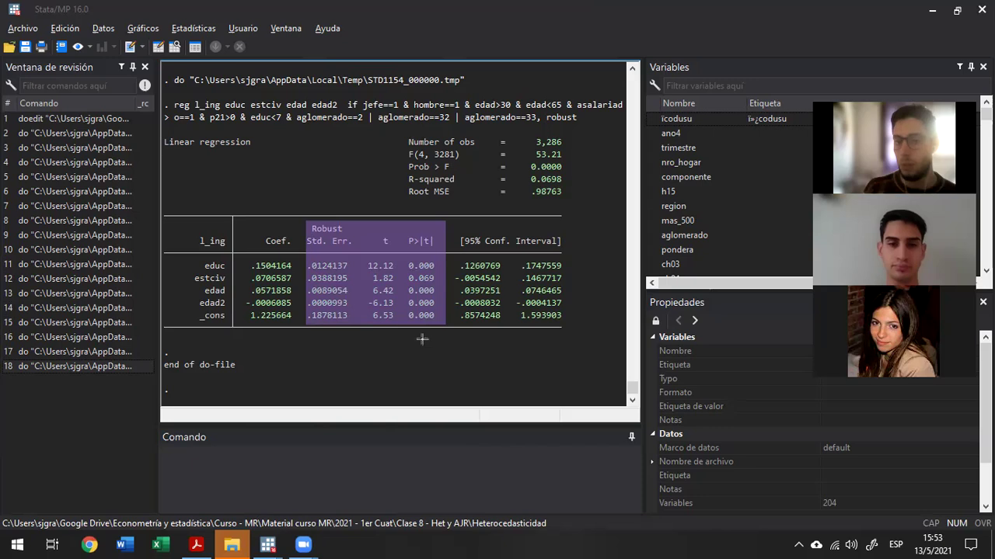
{"action": "left_click_drag", "start_coordinate": [453, 224], "coordinate": [579, 329]}
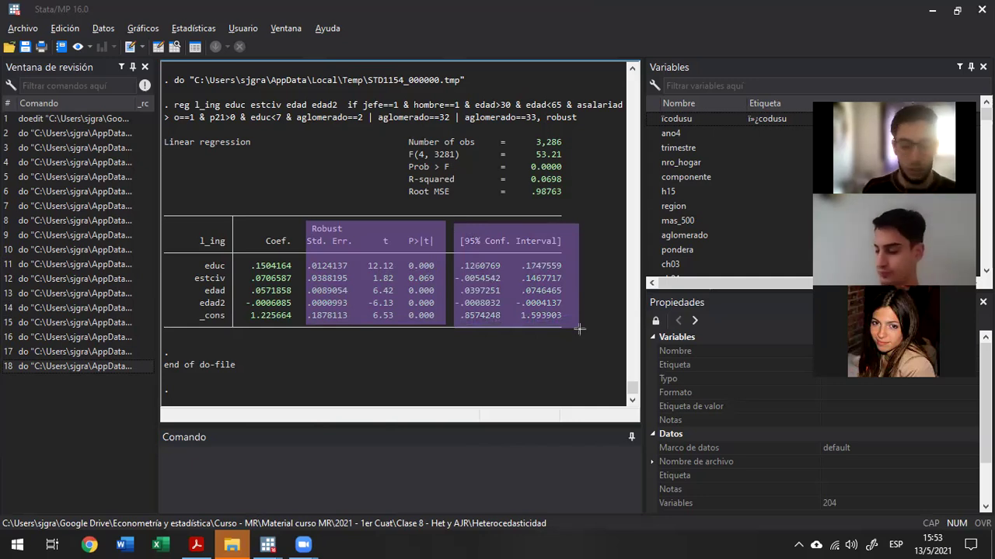
{"action": "left_click", "coordinate": [578, 329], "text": "ctrl"}
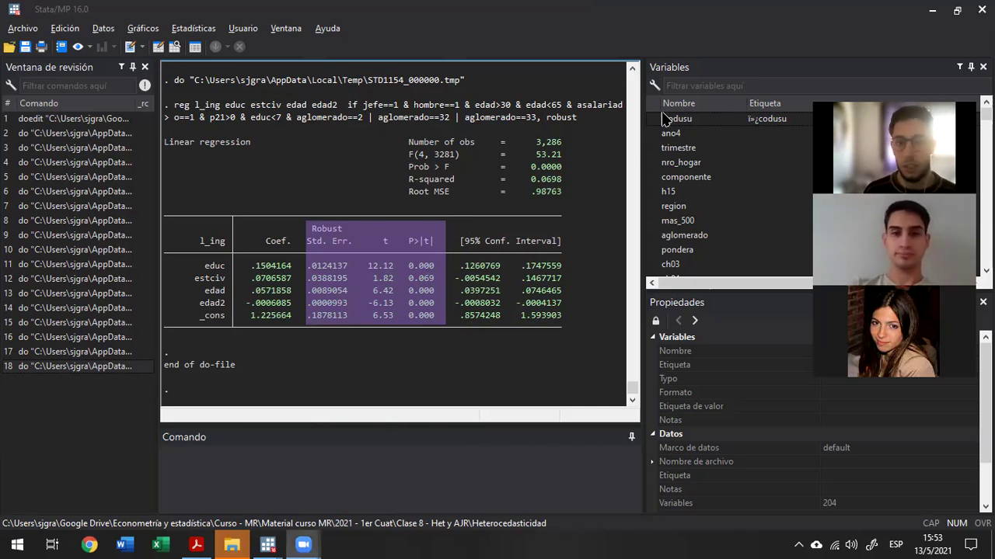
- Clear the shading and run the do-file lines storing robustos, re-running the classic regression, storing clasicos and tabulating both estimates with stars
{"action": "left_click", "coordinate": [329, 366]}
{"action": "key", "text": "alt+Tab"}
{"action": "key", "text": "alt+Tab"}
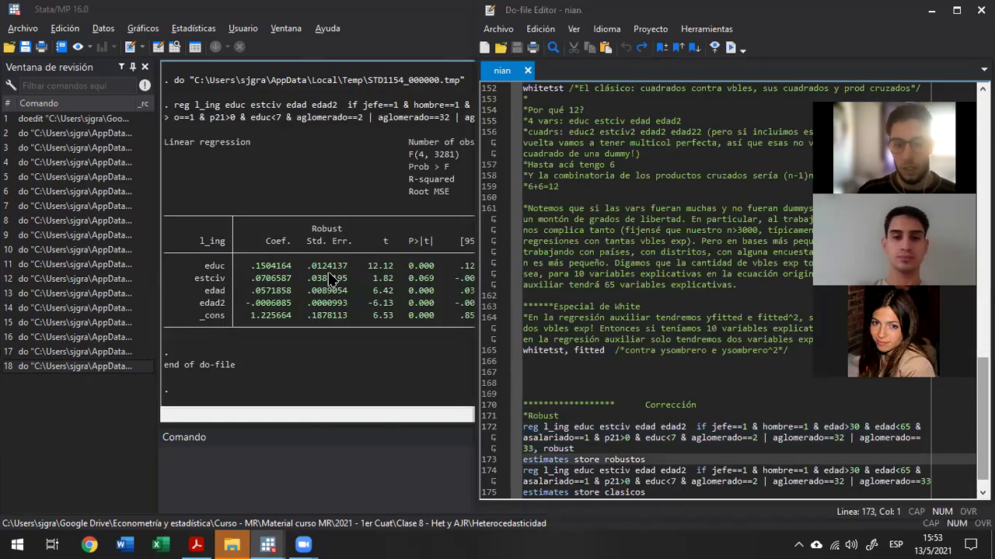
{"action": "key", "text": "shift+Down"}
{"action": "key", "text": "shift+Down"}
{"action": "key", "text": "shift+Down"}
{"action": "key", "text": "shift+Down"}
{"action": "key", "text": "shift+End"}
{"action": "key", "text": "ctrl+d"}
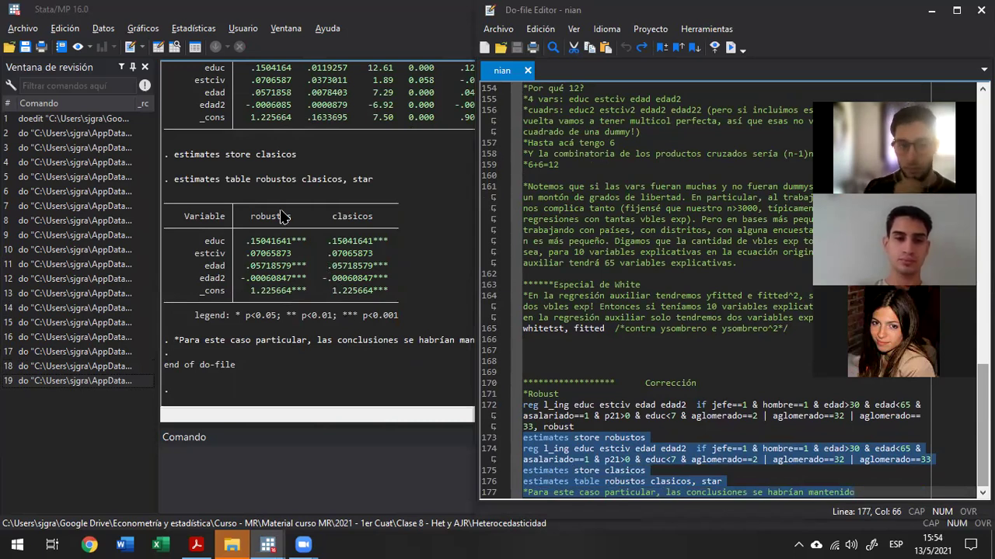
- Compare the robustos and clasicos coefficients and significance stars in the estimates table, starting with the educ row
{"action": "left_click", "coordinate": [263, 245]}
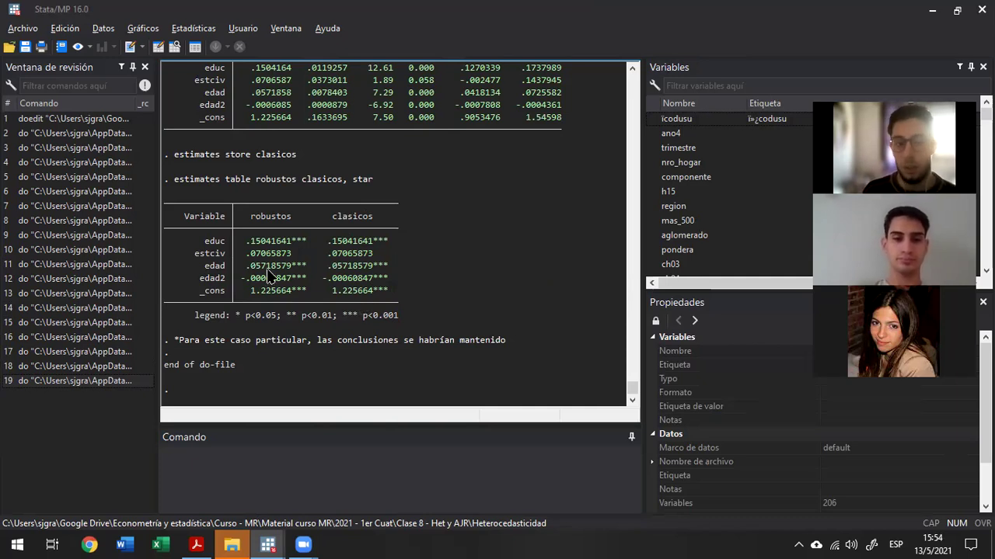
{"action": "left_click_drag", "start_coordinate": [247, 242], "coordinate": [366, 266]}
{"action": "left_click", "coordinate": [365, 266]}
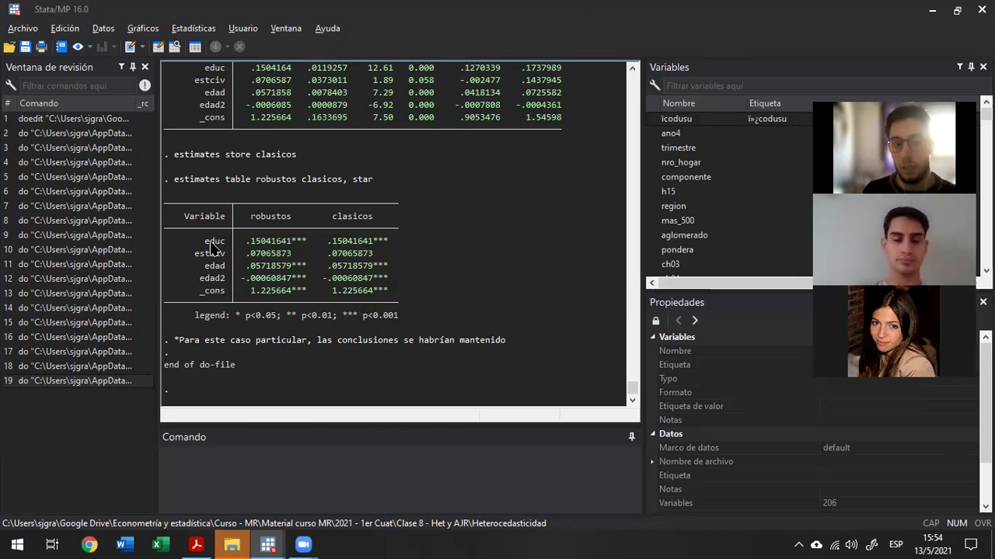
{"action": "left_click_drag", "start_coordinate": [237, 242], "coordinate": [378, 244]}
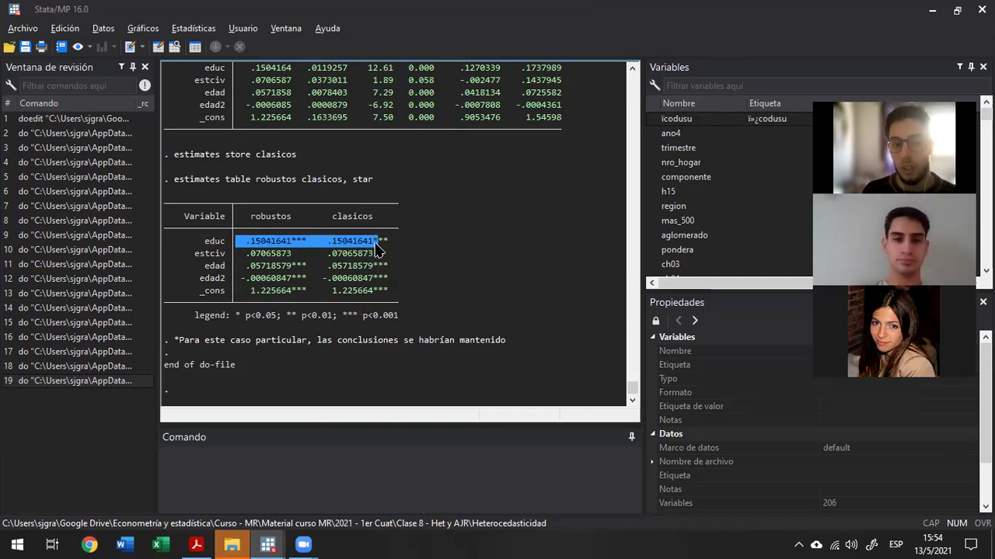
{"action": "left_click", "coordinate": [244, 259]}
{"action": "left_click_drag", "start_coordinate": [292, 241], "coordinate": [314, 255]}
{"action": "left_click", "coordinate": [315, 255]}
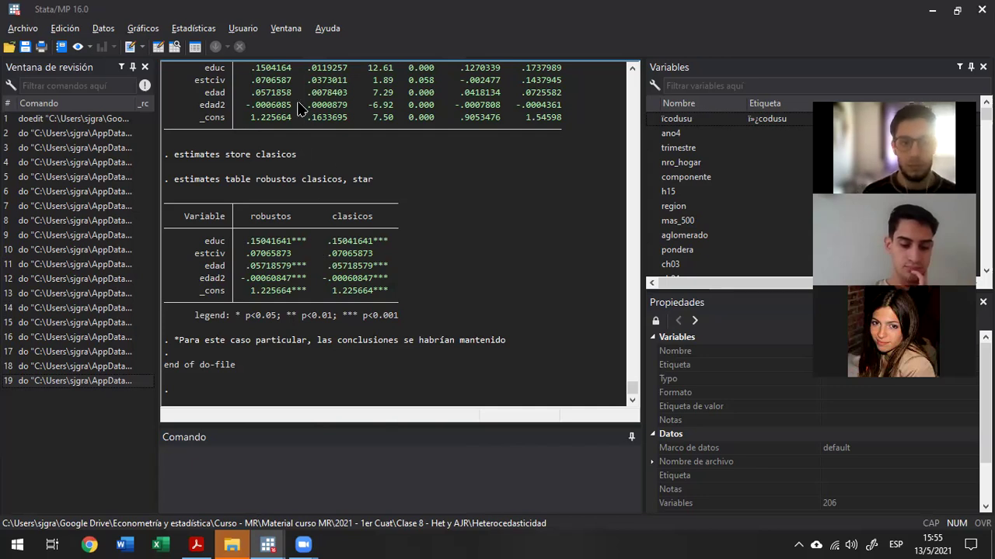
- Handwrite the conditional variance V(°|x) below the results and draw a bracket above each of its two terms
{"action": "mouse_move", "coordinate": [41, 432]}
{"action": "left_mouse_down"}
{"action": "mouse_move", "coordinate": [70, 472]}
{"action": "mouse_move", "coordinate": [78, 440]}
{"action": "mouse_move", "coordinate": [99, 514]}
{"action": "left_mouse_up"}
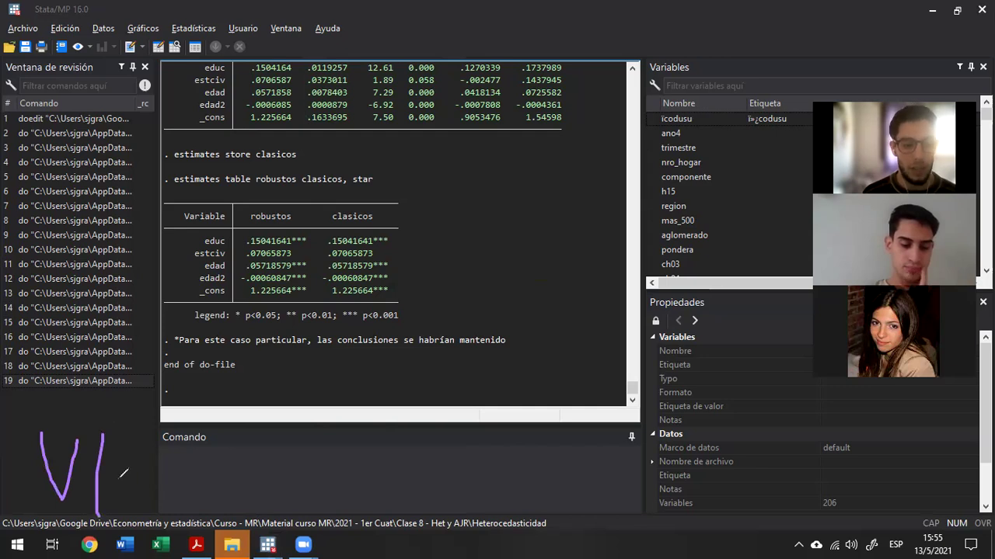
{"action": "left_click_drag", "start_coordinate": [131, 465], "coordinate": [135, 464]}
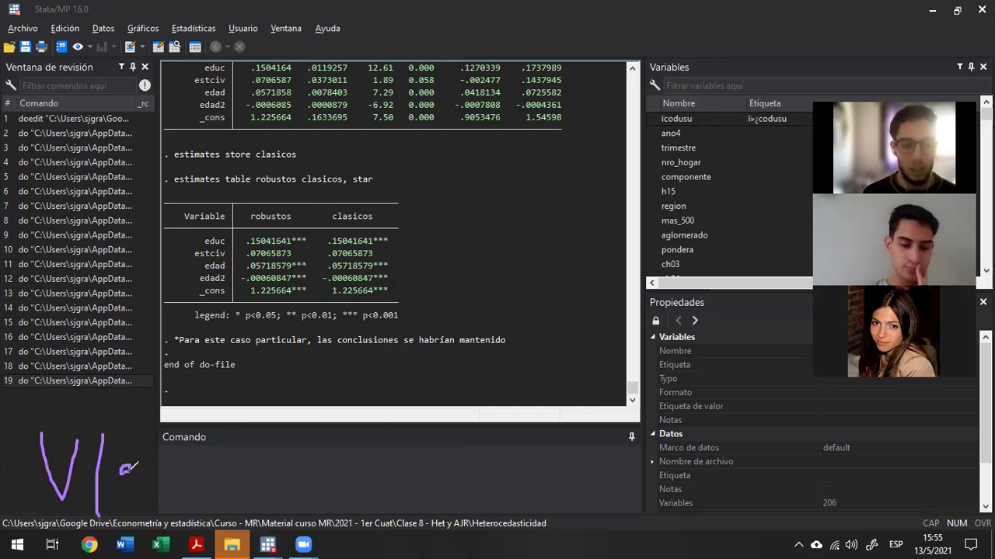
{"action": "left_click_drag", "start_coordinate": [162, 422], "coordinate": [165, 494]}
{"action": "left_click", "coordinate": [183, 456]}
{"action": "mouse_move", "coordinate": [183, 456]}
{"action": "left_mouse_down"}
{"action": "mouse_move", "coordinate": [199, 468]}
{"action": "mouse_move", "coordinate": [181, 472]}
{"action": "left_mouse_up"}
{"action": "mouse_move", "coordinate": [195, 413]}
{"action": "left_mouse_down"}
{"action": "mouse_move", "coordinate": [223, 466]}
{"action": "mouse_move", "coordinate": [222, 491]}
{"action": "left_mouse_up"}
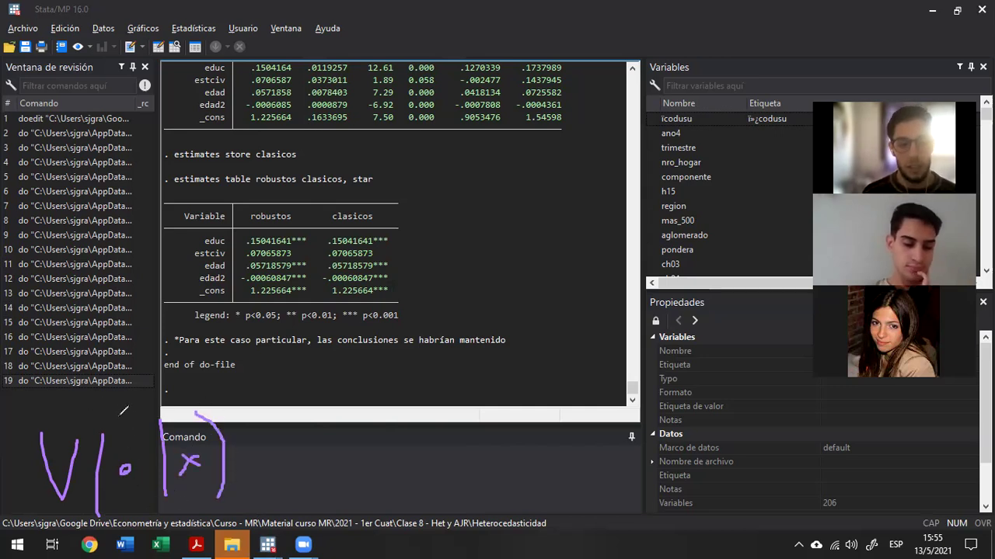
{"action": "mouse_move", "coordinate": [107, 423]}
{"action": "left_mouse_down"}
{"action": "mouse_move", "coordinate": [128, 400]}
{"action": "mouse_move", "coordinate": [143, 401]}
{"action": "mouse_move", "coordinate": [144, 412]}
{"action": "mouse_move", "coordinate": [169, 382]}
{"action": "mouse_move", "coordinate": [191, 378]}
{"action": "mouse_move", "coordinate": [195, 395]}
{"action": "left_mouse_up"}
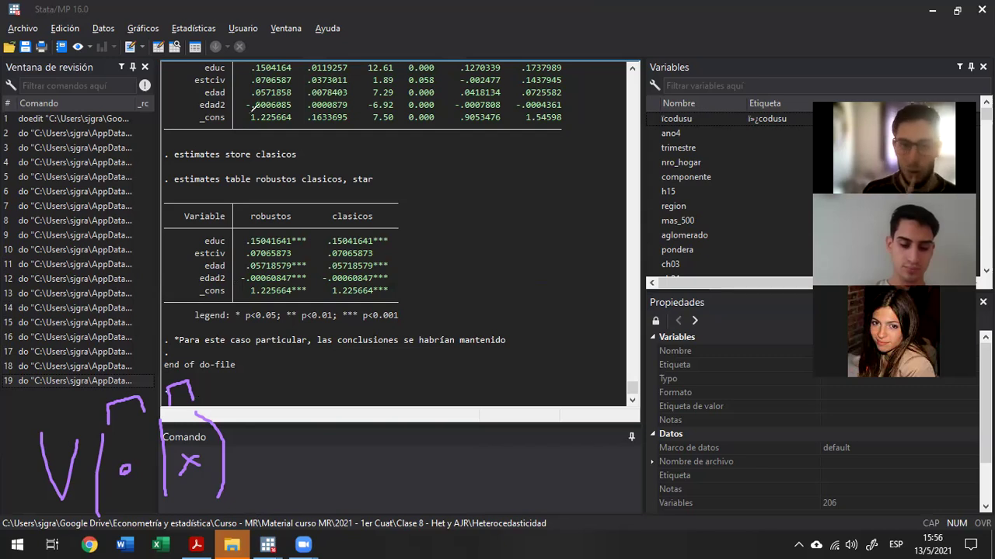
- Clear the drawing, handwrite û², ŷ and ŷ² across the lower area, and draw brackets above the two ŷ terms
{"action": "left_click", "coordinate": [715, 120]}
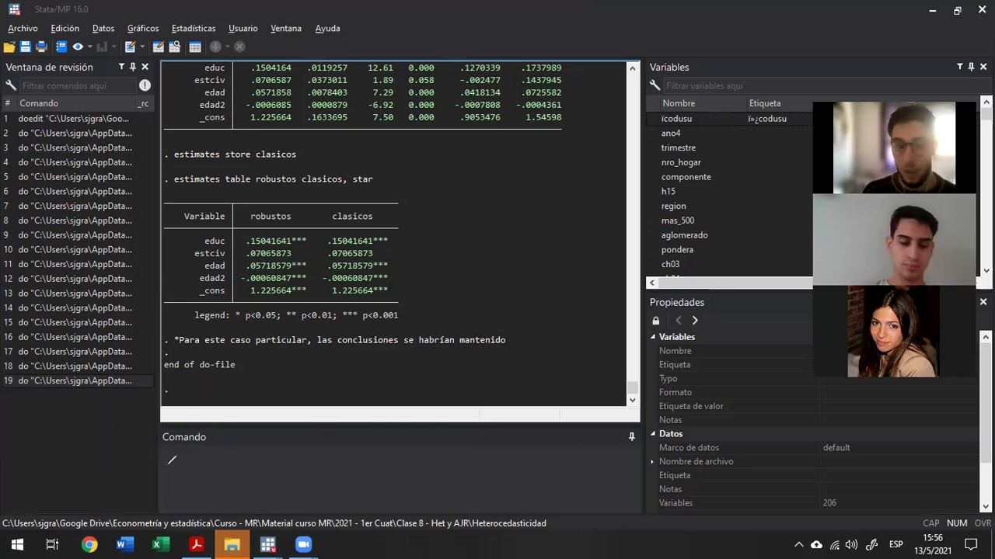
{"action": "mouse_move", "coordinate": [55, 494]}
{"action": "left_mouse_down"}
{"action": "mouse_move", "coordinate": [101, 488]}
{"action": "mouse_move", "coordinate": [151, 447]}
{"action": "left_mouse_up"}
{"action": "mouse_move", "coordinate": [111, 400]}
{"action": "left_mouse_down"}
{"action": "mouse_move", "coordinate": [132, 416]}
{"action": "mouse_move", "coordinate": [156, 398]}
{"action": "mouse_move", "coordinate": [172, 418]}
{"action": "left_mouse_up"}
{"action": "mouse_move", "coordinate": [272, 414]}
{"action": "left_mouse_down"}
{"action": "mouse_move", "coordinate": [315, 427]}
{"action": "mouse_move", "coordinate": [303, 477]}
{"action": "left_mouse_up"}
{"action": "mouse_move", "coordinate": [305, 393]}
{"action": "left_mouse_down"}
{"action": "mouse_move", "coordinate": [312, 381]}
{"action": "mouse_move", "coordinate": [342, 404]}
{"action": "left_mouse_up"}
{"action": "mouse_move", "coordinate": [439, 489]}
{"action": "left_mouse_down"}
{"action": "mouse_move", "coordinate": [460, 400]}
{"action": "mouse_move", "coordinate": [392, 394]}
{"action": "mouse_move", "coordinate": [449, 386]}
{"action": "mouse_move", "coordinate": [471, 359]}
{"action": "mouse_move", "coordinate": [501, 395]}
{"action": "left_mouse_up"}
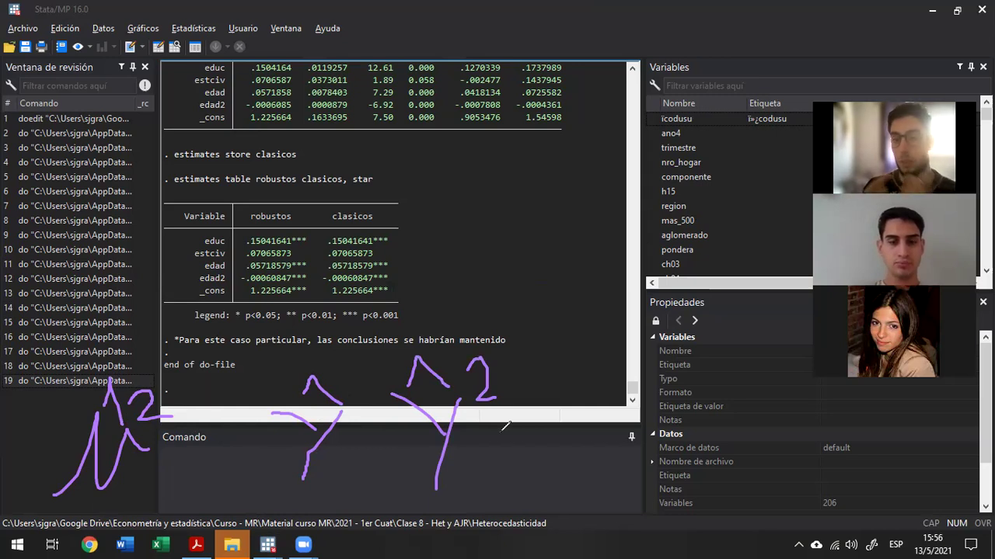
{"action": "mouse_move", "coordinate": [270, 356]}
{"action": "left_mouse_down"}
{"action": "mouse_move", "coordinate": [371, 309]}
{"action": "mouse_move", "coordinate": [362, 362]}
{"action": "mouse_move", "coordinate": [378, 313]}
{"action": "mouse_move", "coordinate": [548, 289]}
{"action": "mouse_move", "coordinate": [542, 334]}
{"action": "left_mouse_up"}
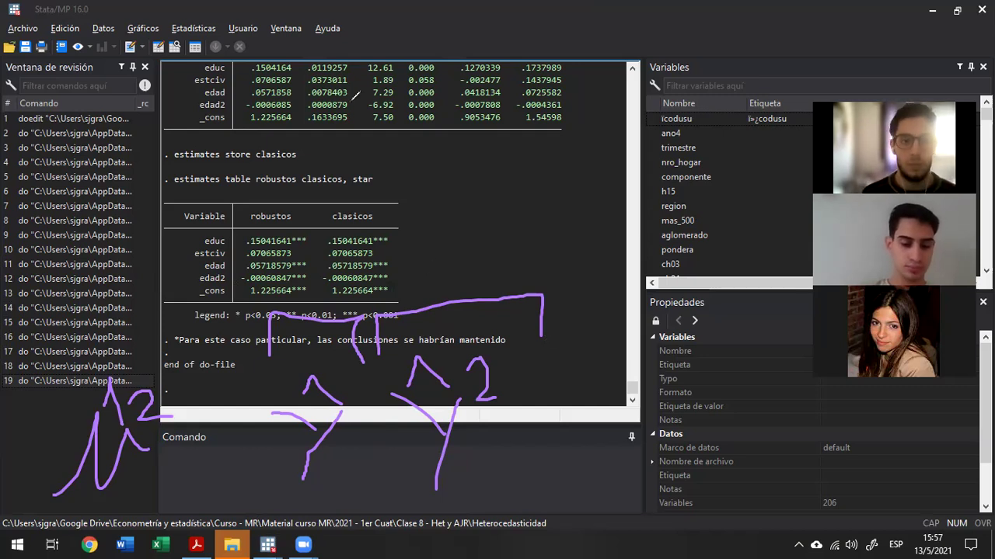
- Add a text annotation beside the estimates table reading "(a+b)+(a+b)^2"
{"action": "left_click", "coordinate": [324, 108]}
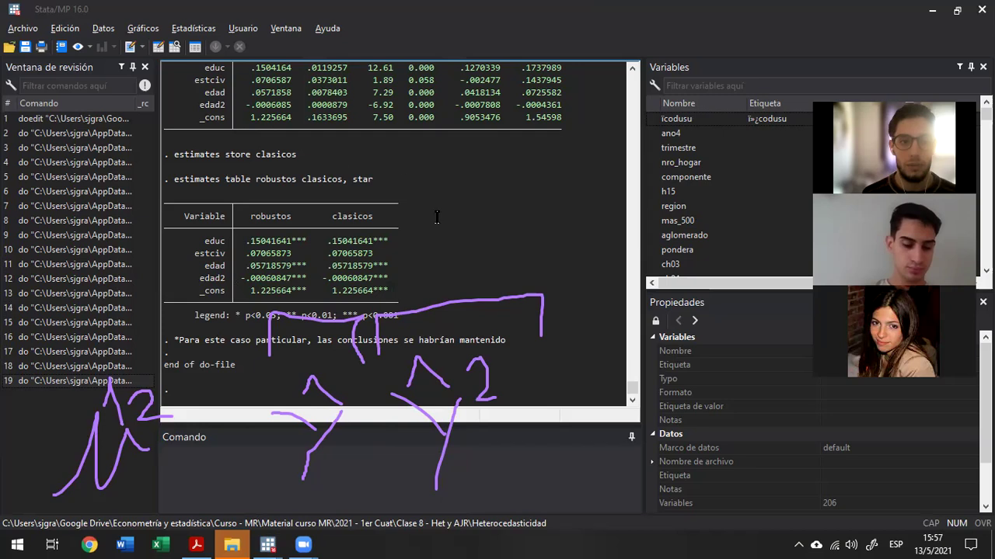
{"action": "left_click", "coordinate": [402, 162]}
{"action": "type", "text": "("}
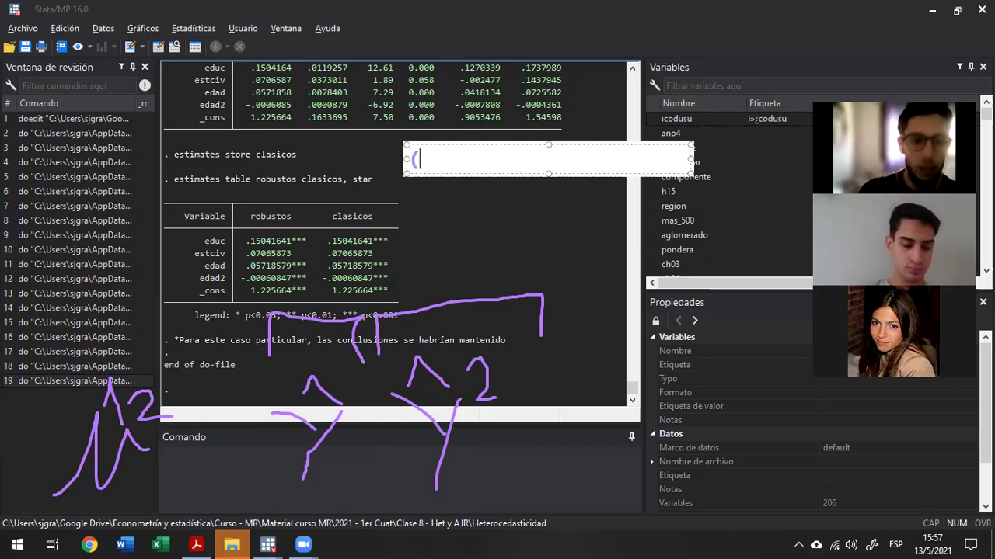
{"action": "type", "text": "a+b"}
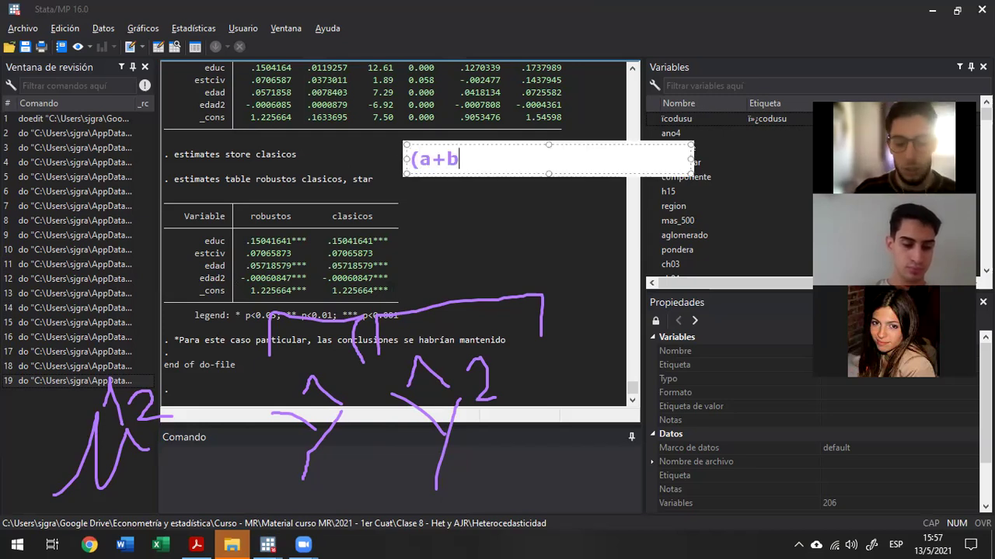
{"action": "type", "text": "+"}
{"action": "key", "text": "BackSpace"}
{"action": "type", "text": ")"}
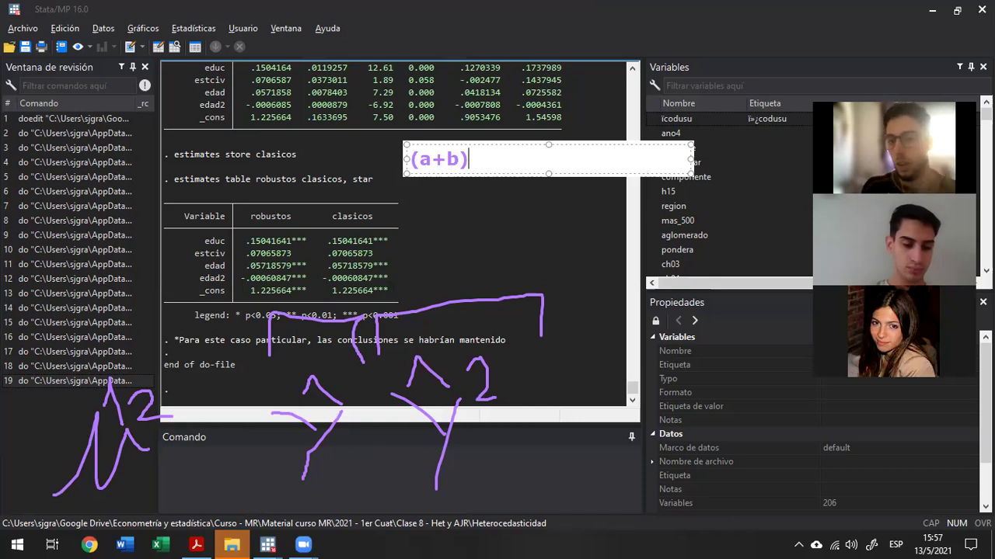
{"action": "type", "text": "+"}
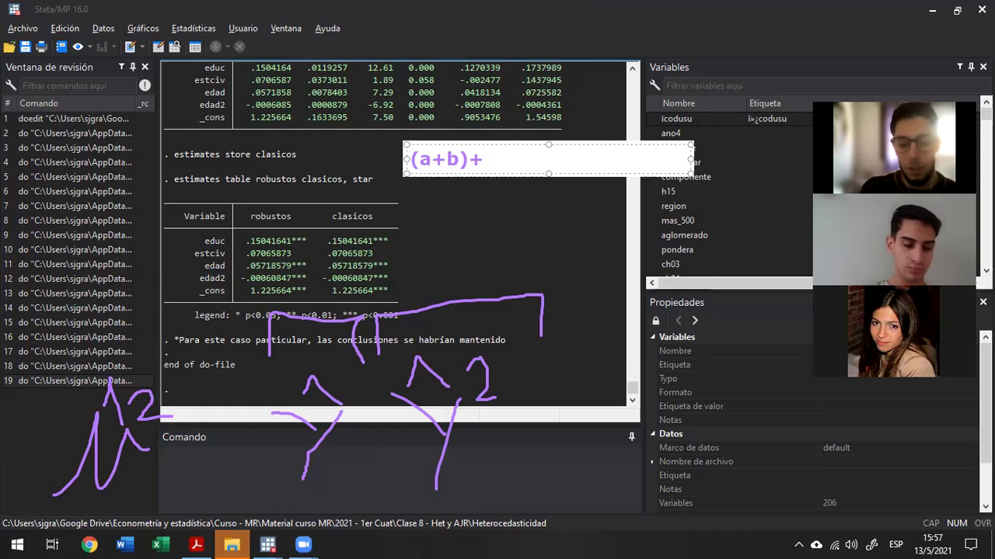
{"action": "type", "text": "(a+b)^2"}
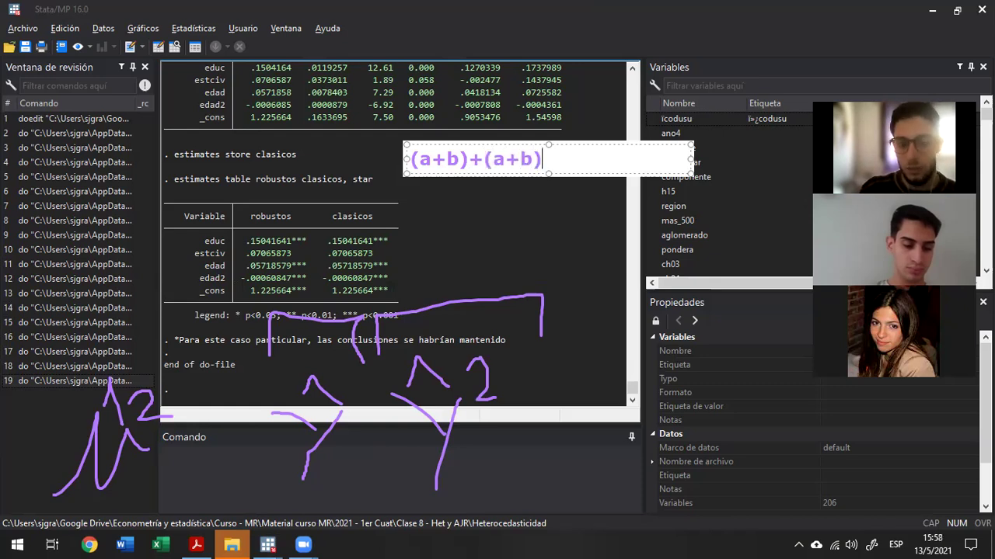
- Copy the expression onto a second line of the annotation and expand its squared term to read "(a+b)+a^2+b^2+2ab"
{"action": "key", "text": "Return"}
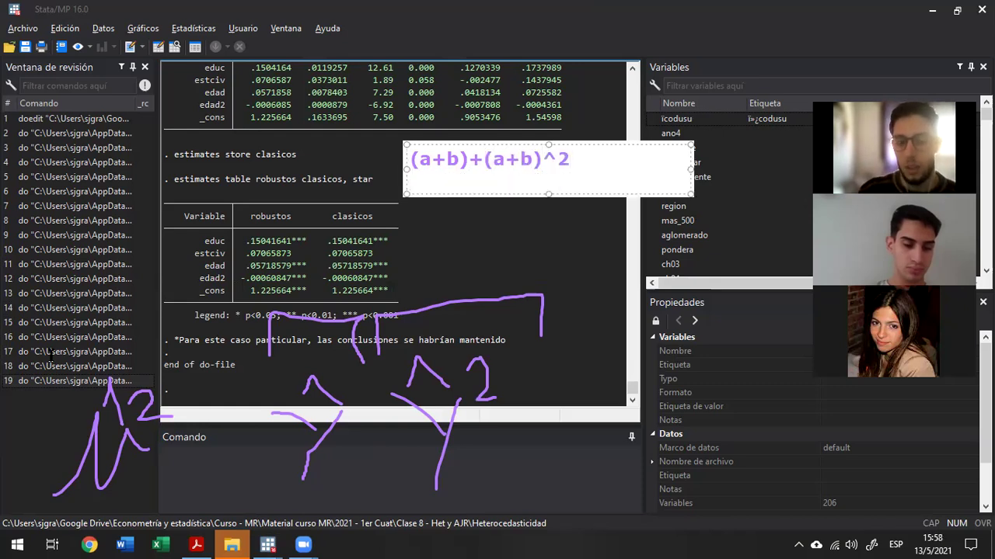
{"action": "key", "text": "shift+End"}
{"action": "key", "text": "ctrl+c"}
{"action": "key", "text": "Down"}
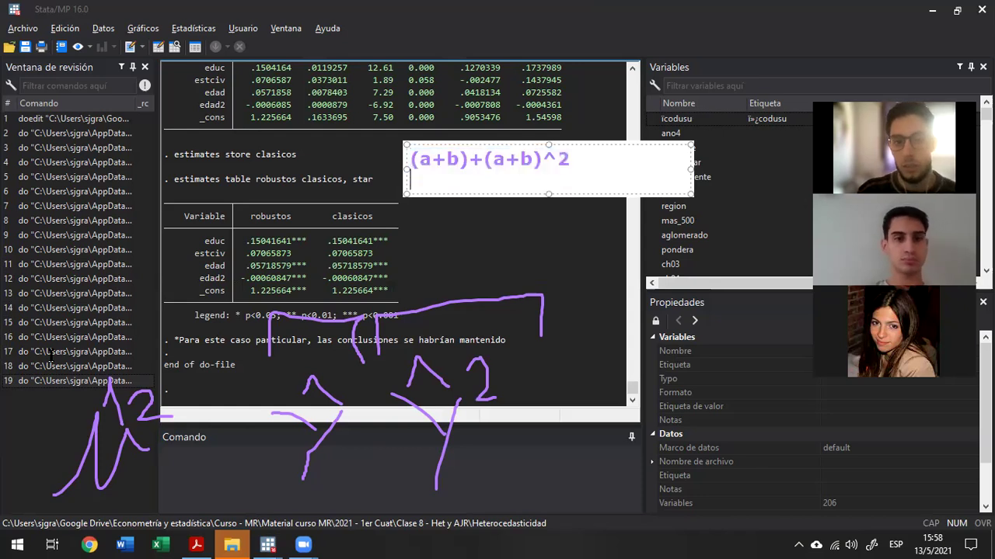
{"action": "key", "text": "ctrl+v"}
{"action": "key", "text": "shift+Left"}
{"action": "key", "text": "shift+Left"}
{"action": "key", "text": "shift+Left"}
{"action": "key", "text": "shift+Left"}
{"action": "key", "text": "shift+Left"}
{"action": "key", "text": "shift+Left"}
{"action": "key", "text": "shift+Left"}
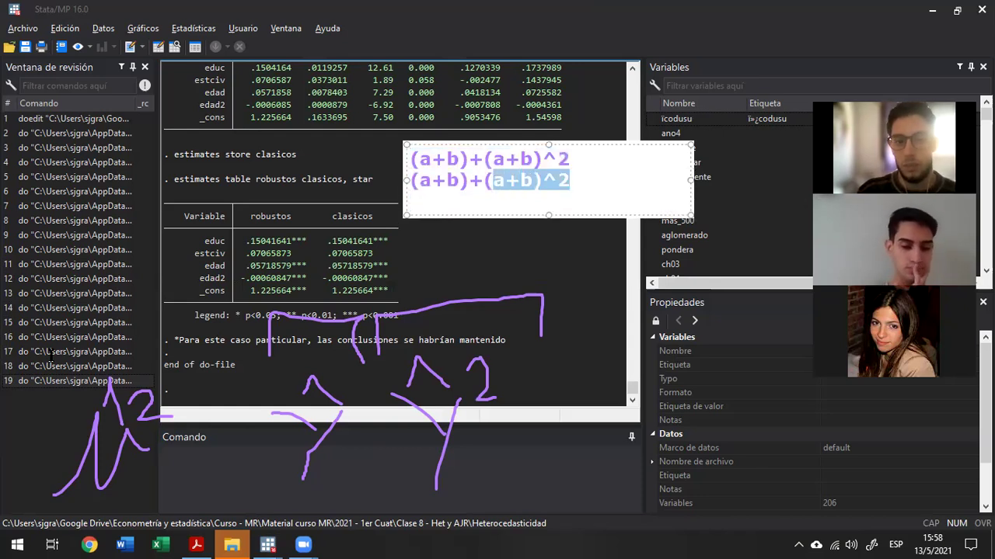
{"action": "type", "text": "a^2"}
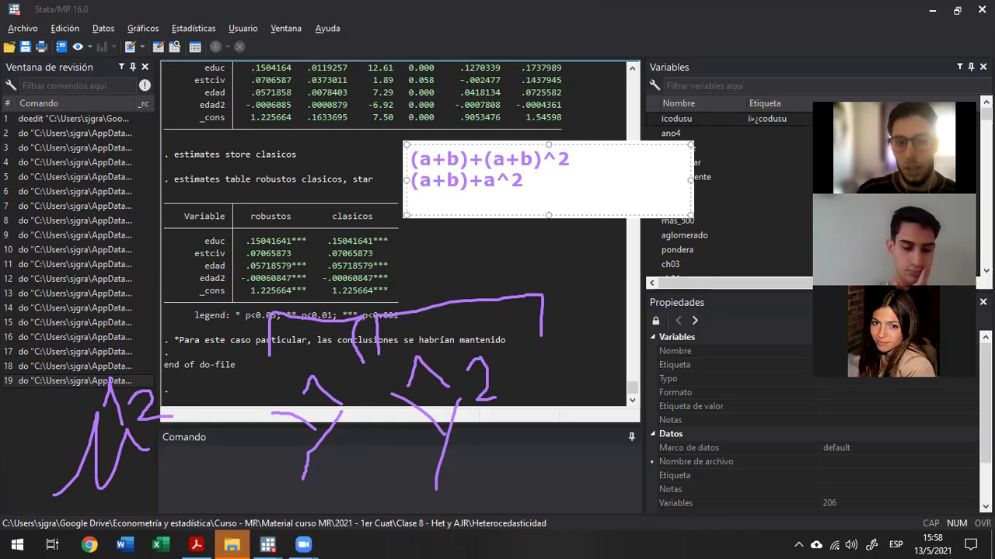
{"action": "type", "text": "+b^2+b^"}
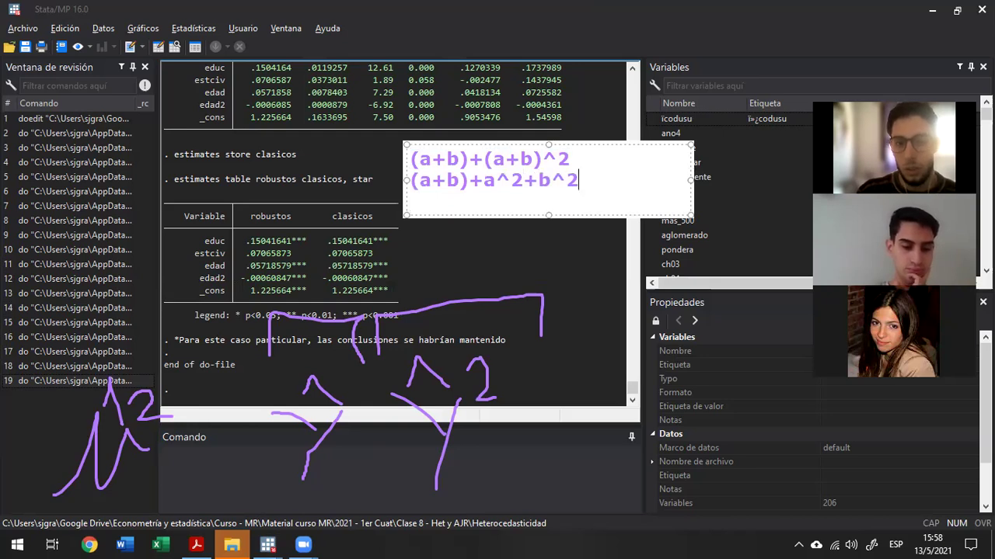
{"action": "type", "text": "2ab"}
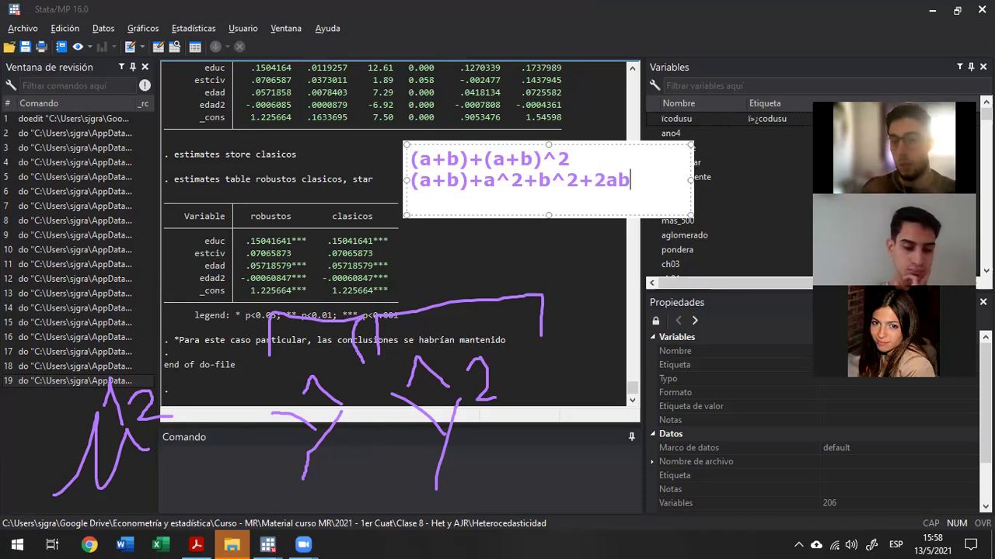
- Highlight the squared term (a+b)^2 on the annotation's first line to compare it with the expansion below
{"action": "key", "text": "Up"}
{"action": "key", "text": "shift+Left"}
{"action": "key", "text": "shift+Left"}
{"action": "key", "text": "shift+Left"}
{"action": "key", "text": "shift+Left"}
{"action": "key", "text": "shift+Left"}
{"action": "key", "text": "shift+Left"}
{"action": "key", "text": "shift+Left"}
{"action": "key", "text": "shift+Left"}
{"action": "key", "text": "shift+Left"}
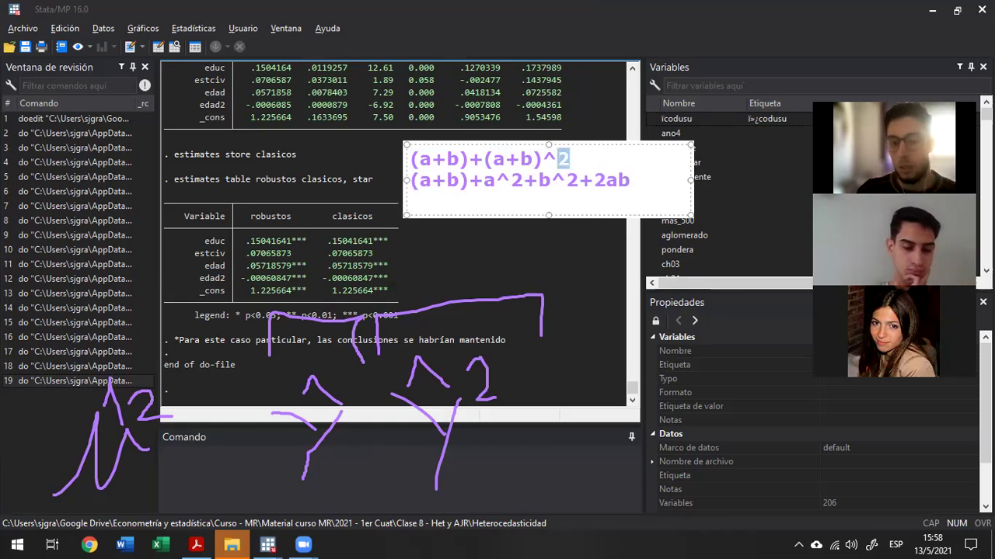
{"action": "key", "text": "shift+Right"}
{"action": "key", "text": "shift+Right"}
{"action": "key", "text": "shift+Right"}
{"action": "key", "text": "shift+Left"}
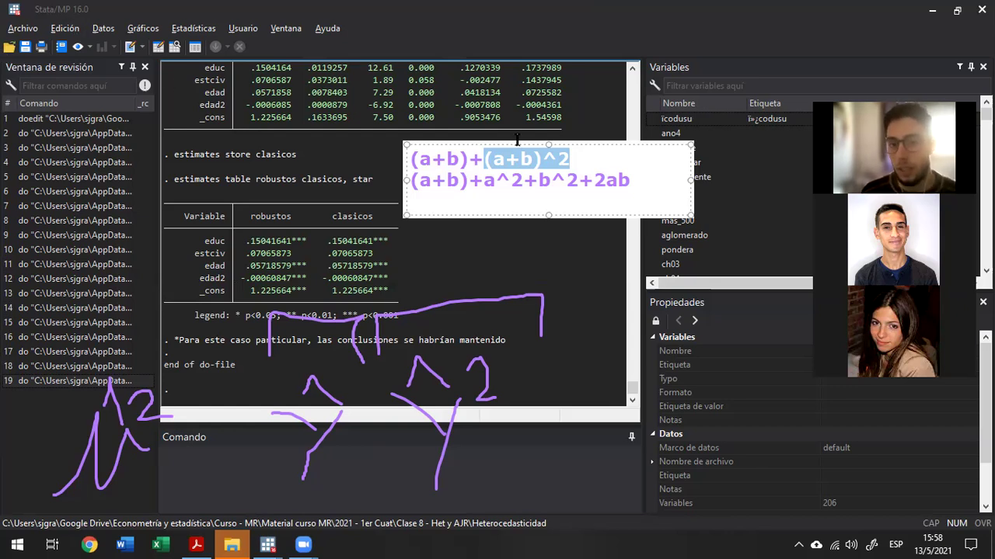
- Clear the drawings and start a new text annotation beside the estimates table with the line "1) Reg"
{"action": "left_click", "coordinate": [694, 107]}
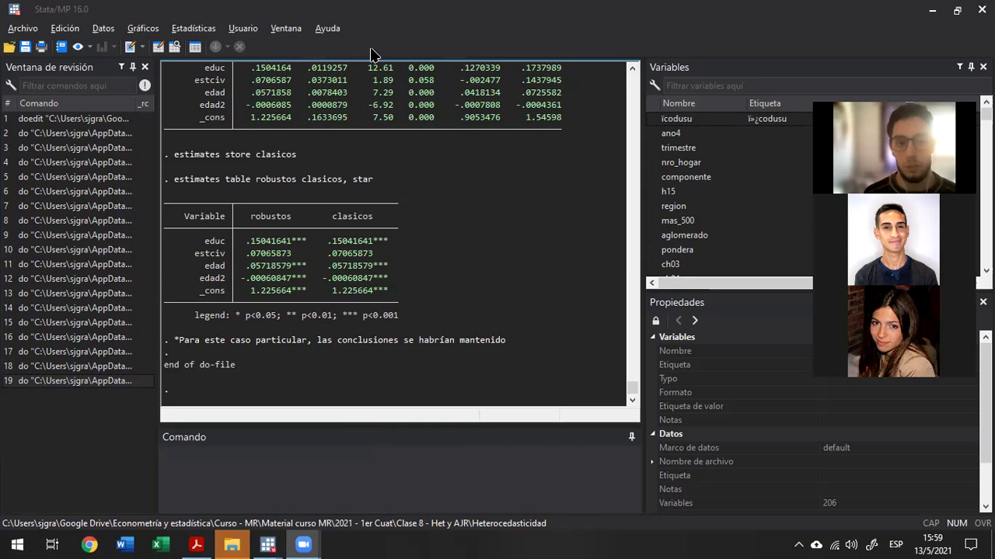
{"action": "left_click", "coordinate": [470, 181]}
{"action": "type", "text": "1"}
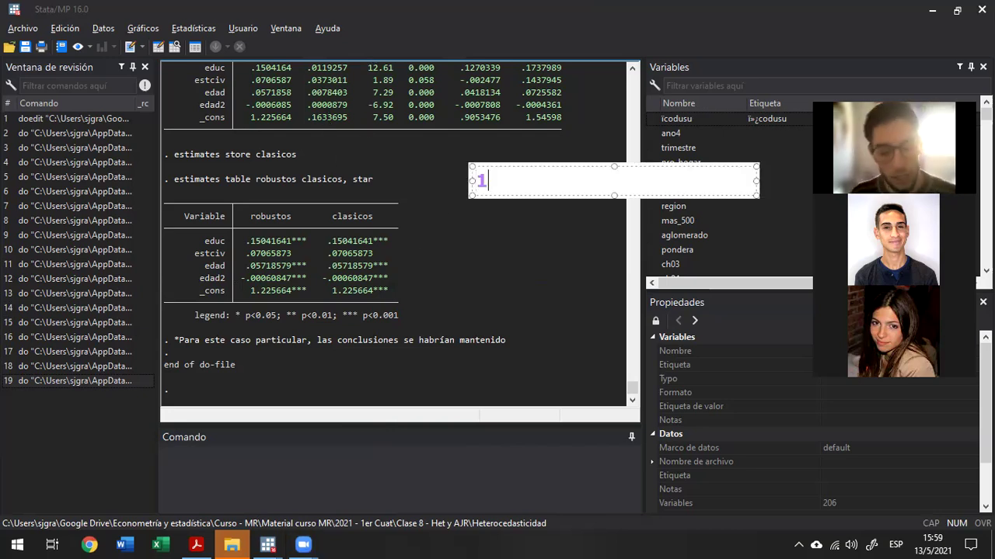
{"action": "type", "text": ") REG"}
{"action": "key", "text": "BackSpace"}
{"action": "key", "text": "BackSpace"}
{"action": "type", "text": "eg"}
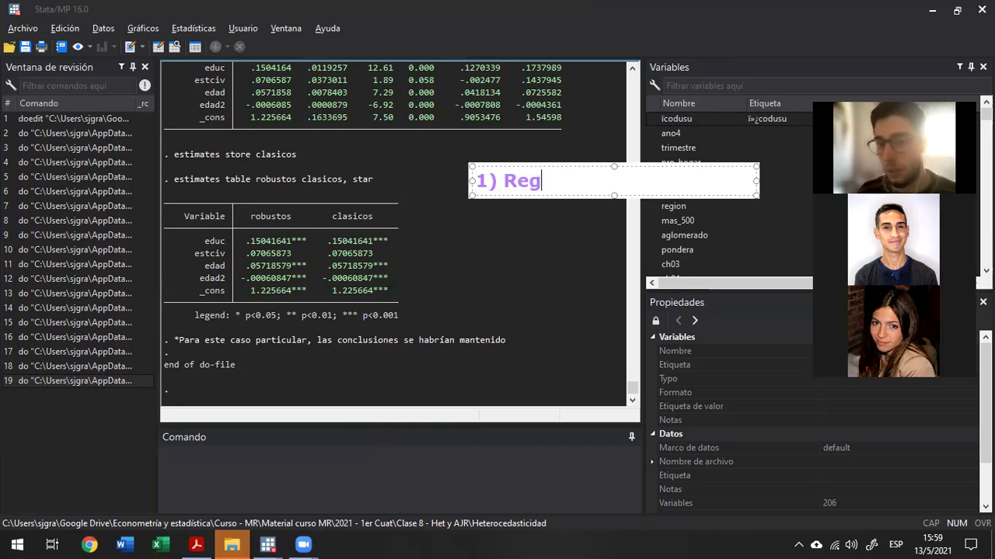
- Add a second line to the annotation reading "2) ¿Tengo het?→Tests"
{"action": "key", "text": "Return"}
{"action": "type", "text": "2)"}
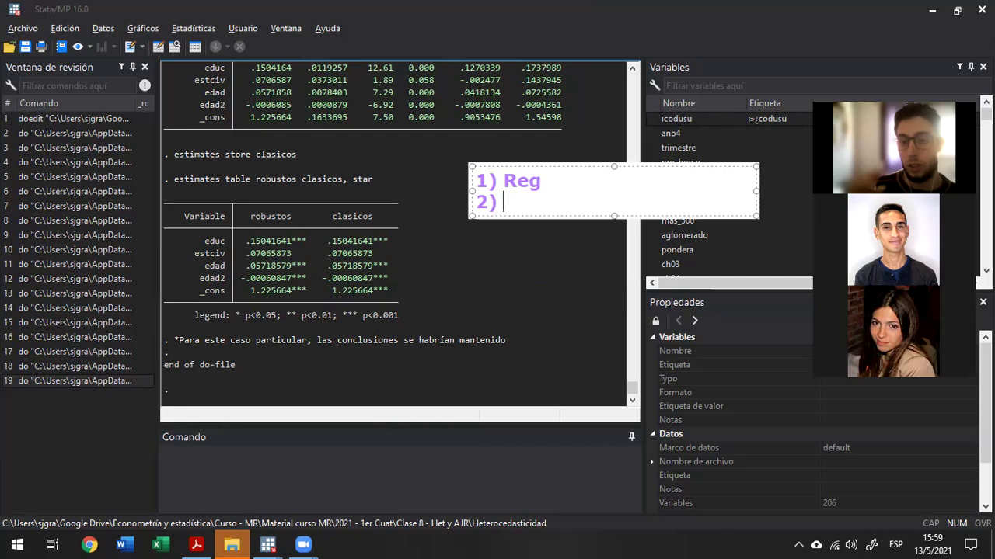
{"action": "type", "text": "¿Tengo het?"}
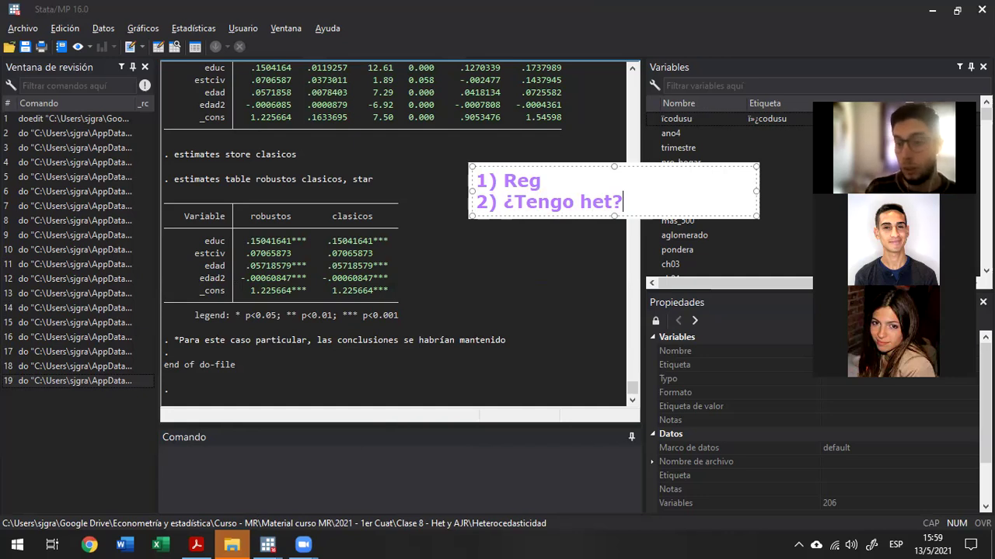
{"action": "type", "text": "->Tests"}
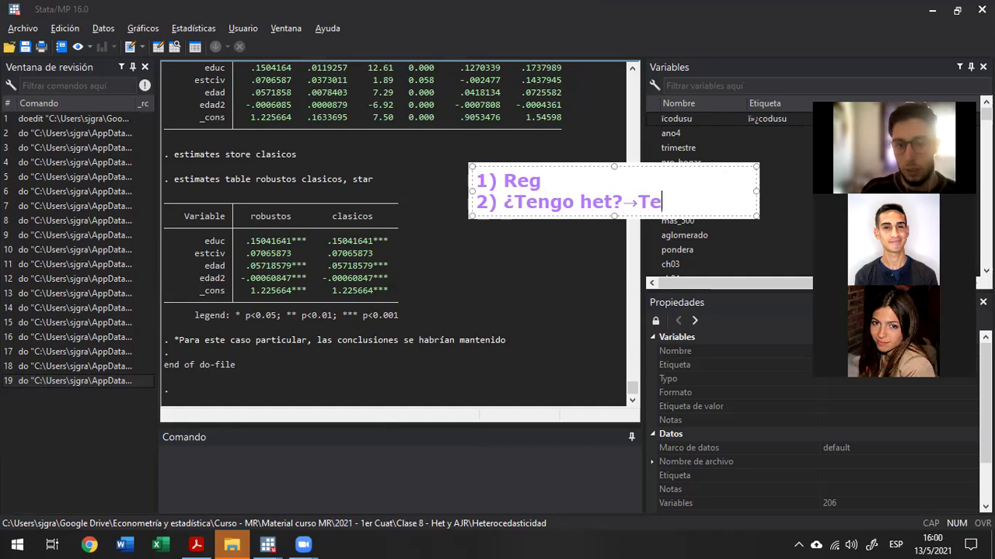
- Add a third line to the annotation reading "3) Corregimos (si no evidencia no corregimos, dejamos la original)"
{"action": "key", "text": "Return"}
{"action": "type", "text": "3)"}
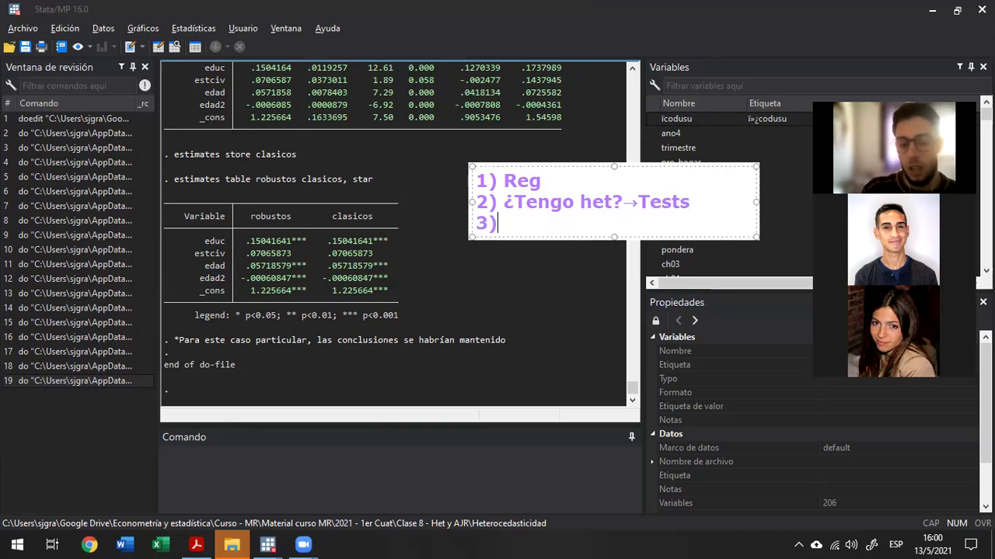
{"action": "type", "text": " Corr"}
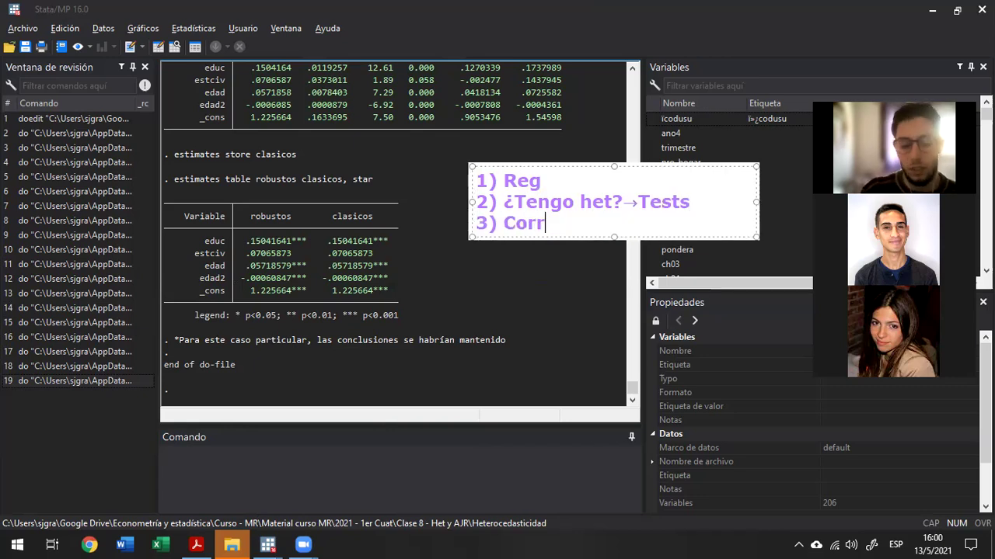
{"action": "type", "text": "egimos"}
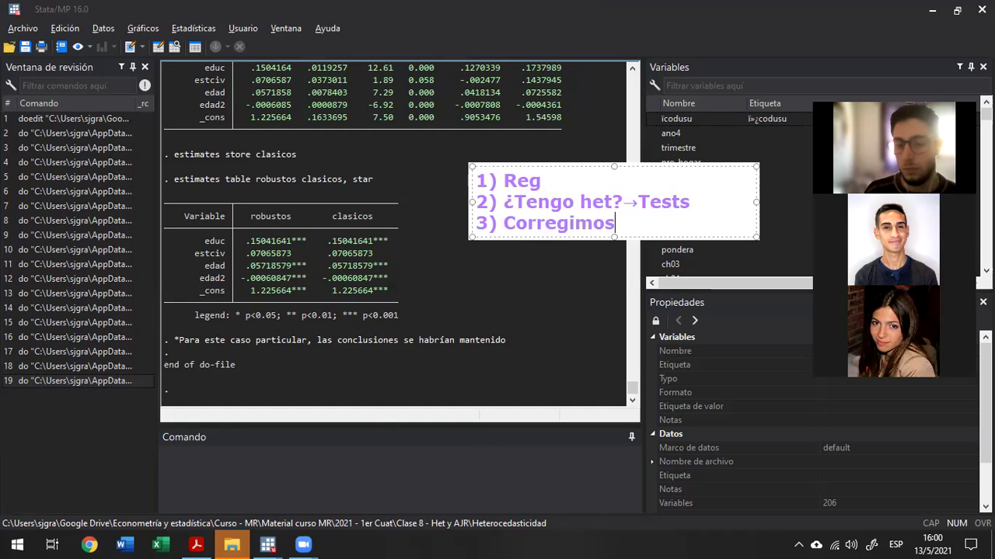
{"action": "type", "text": " (si no evidenc"}
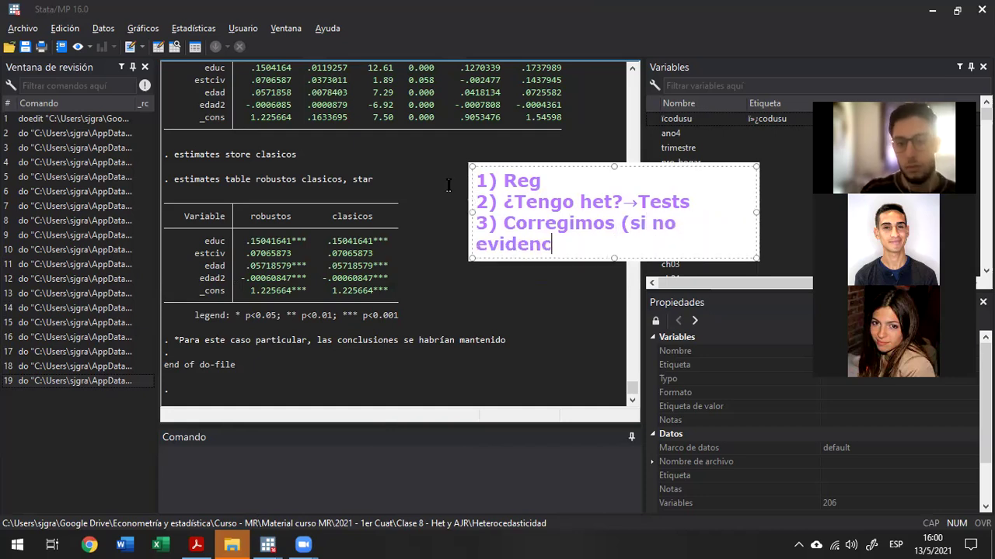
{"action": "type", "text": "ia no co"}
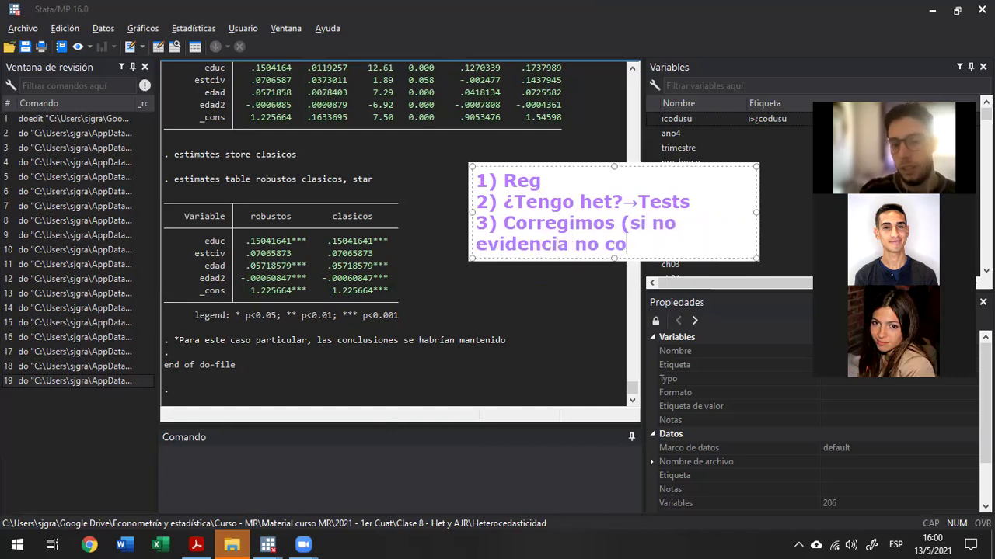
{"action": "type", "text": "rregimos, dejam"}
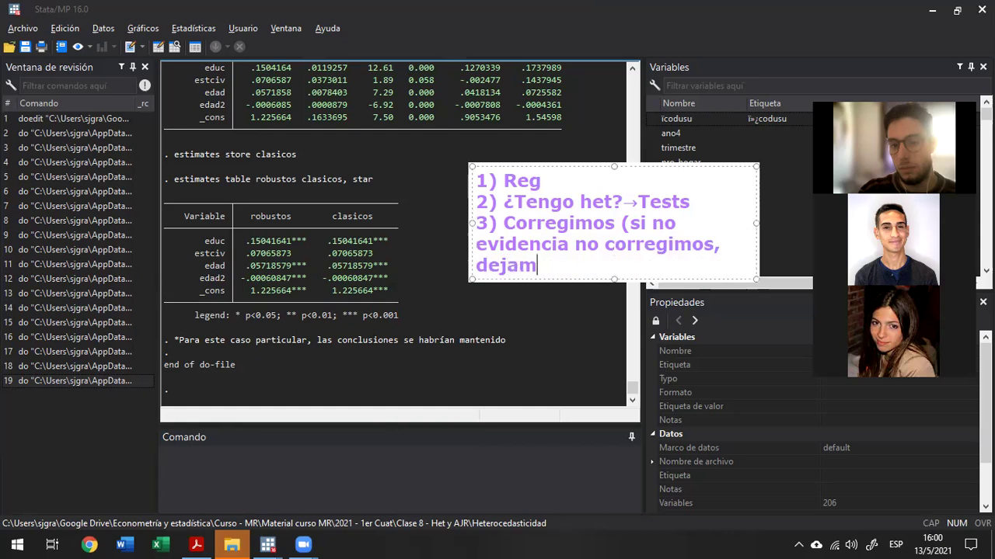
{"action": "type", "text": "os la original)"}
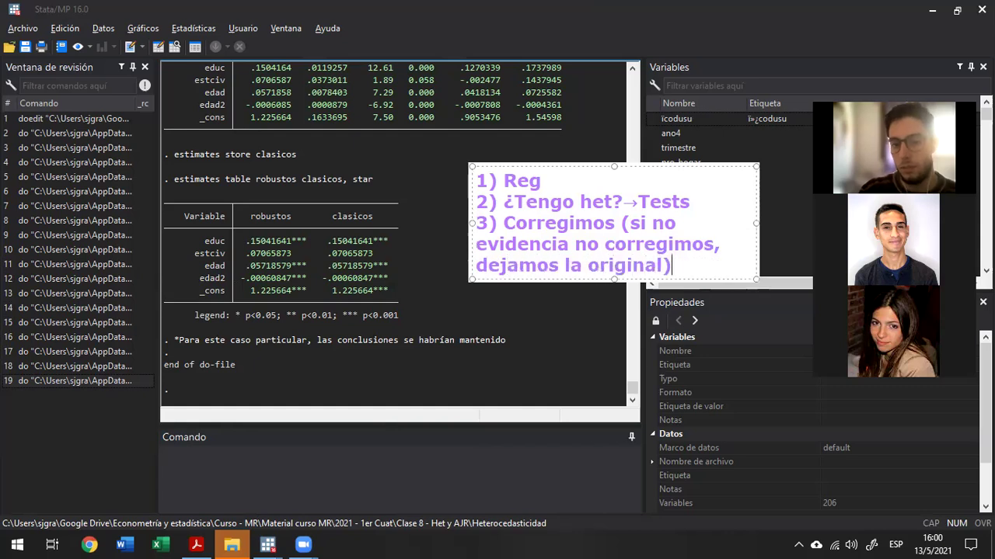